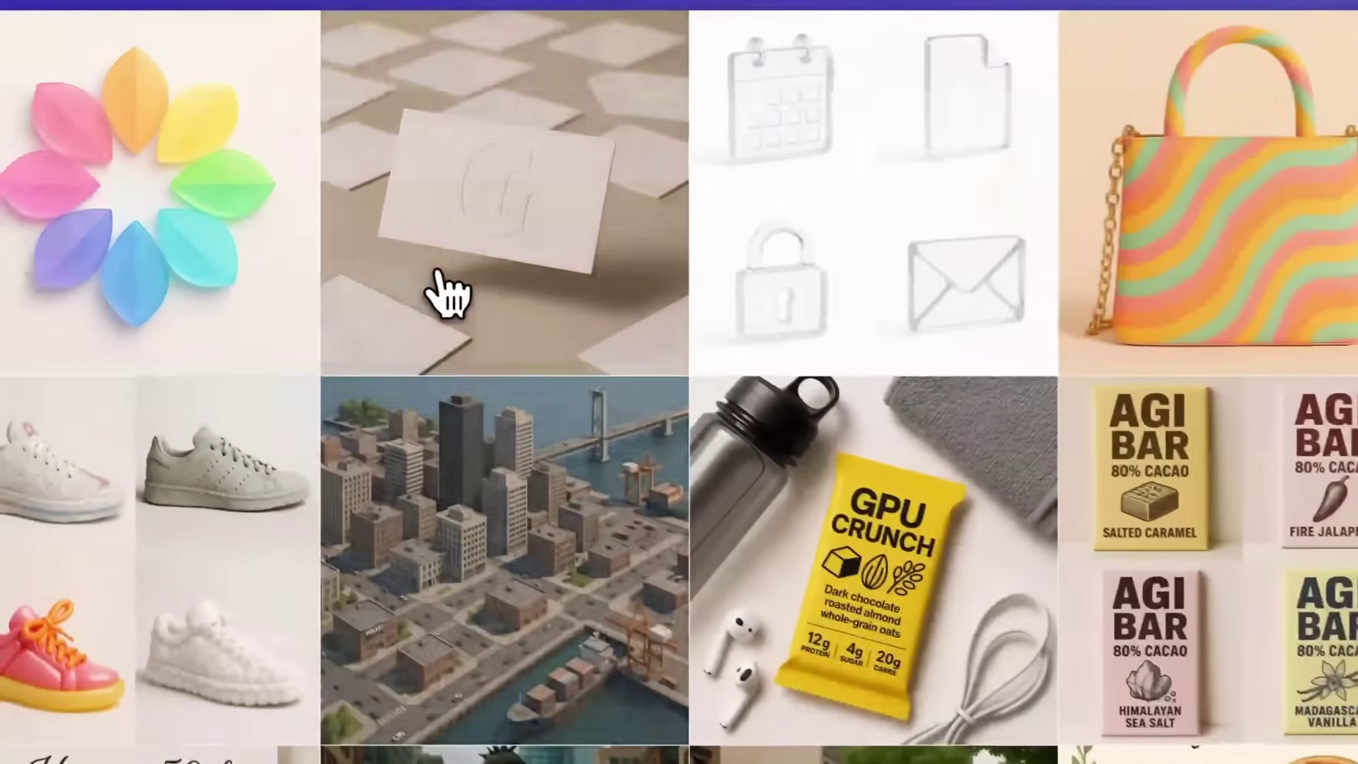
Open the embossed business card example and highlight the opening sentence and 700 million images claim
{"action": "left_click", "coordinate": [346, 243]}
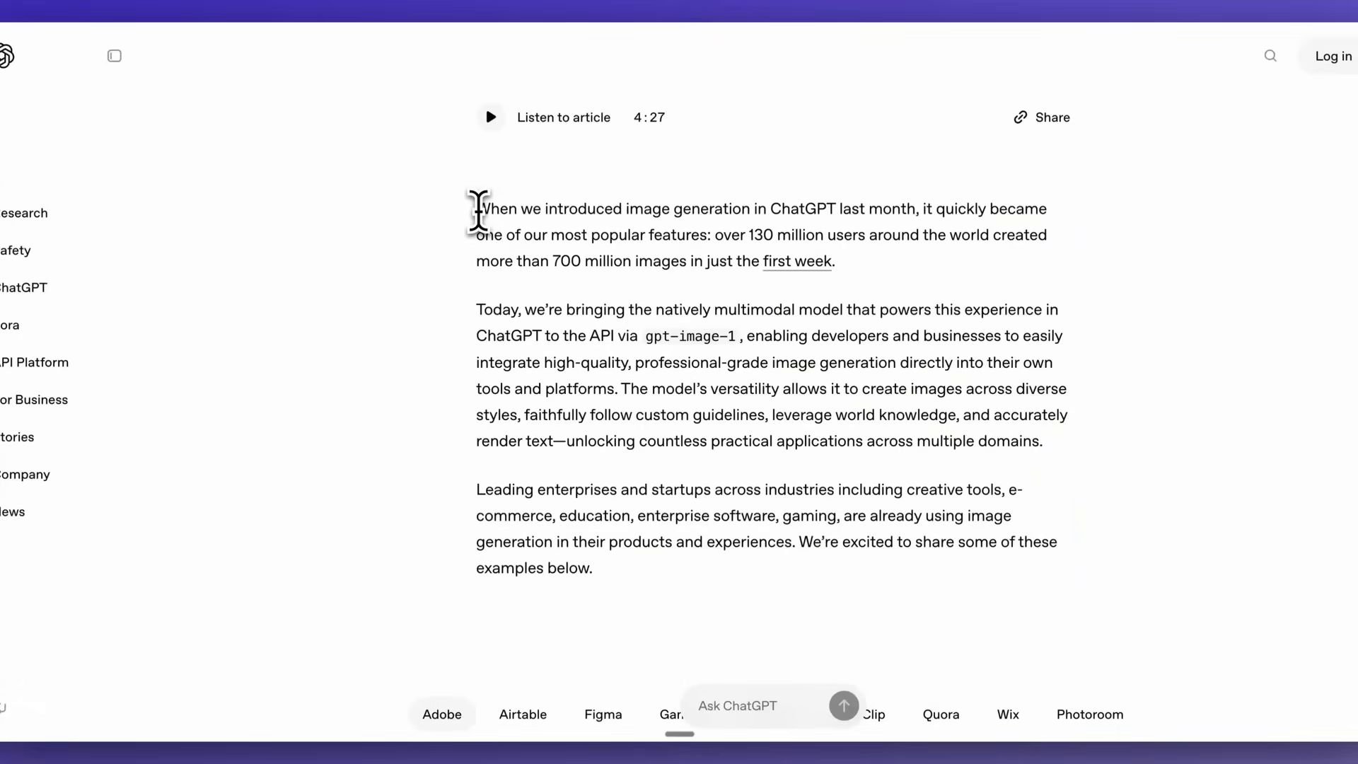
{"action": "left_click_drag", "start_coordinate": [479, 213], "coordinate": [858, 337]}
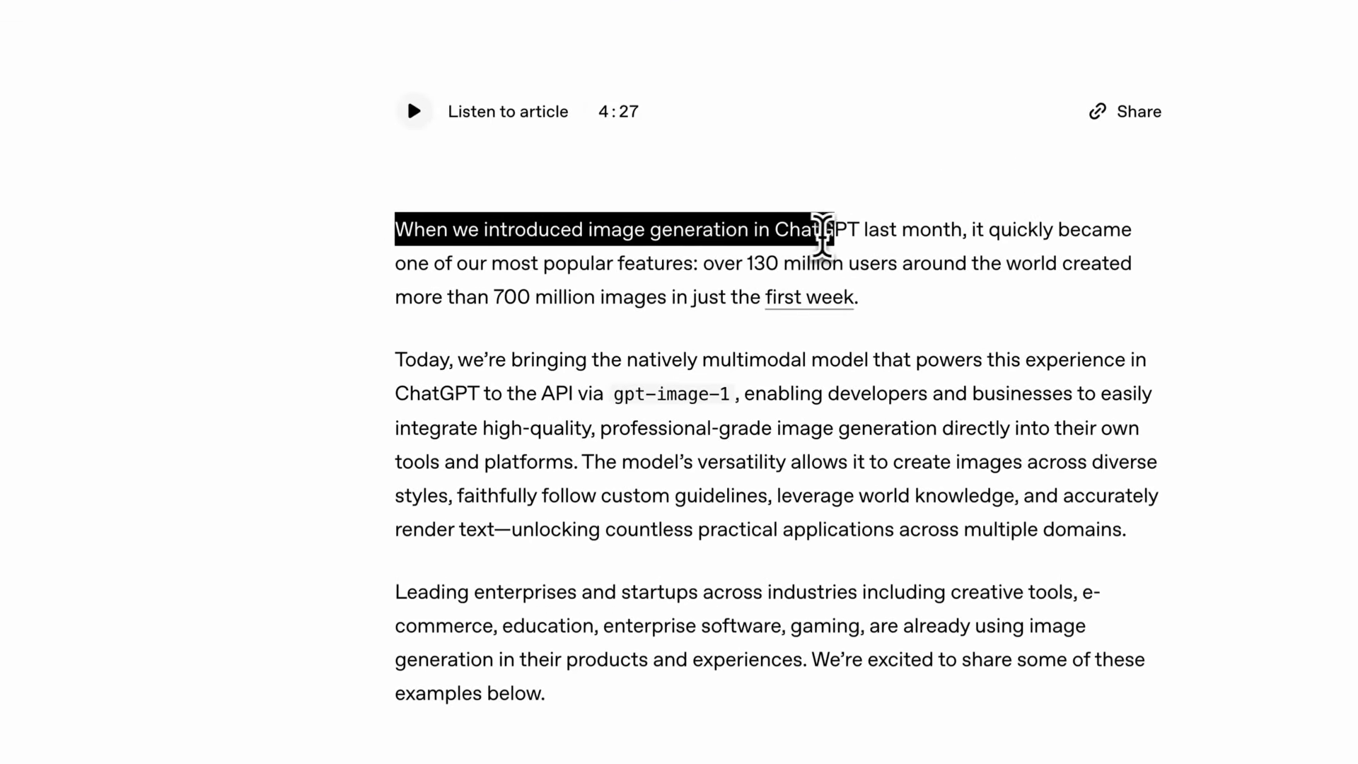
{"action": "left_click", "coordinate": [706, 262]}
{"action": "left_click", "coordinate": [874, 343]}
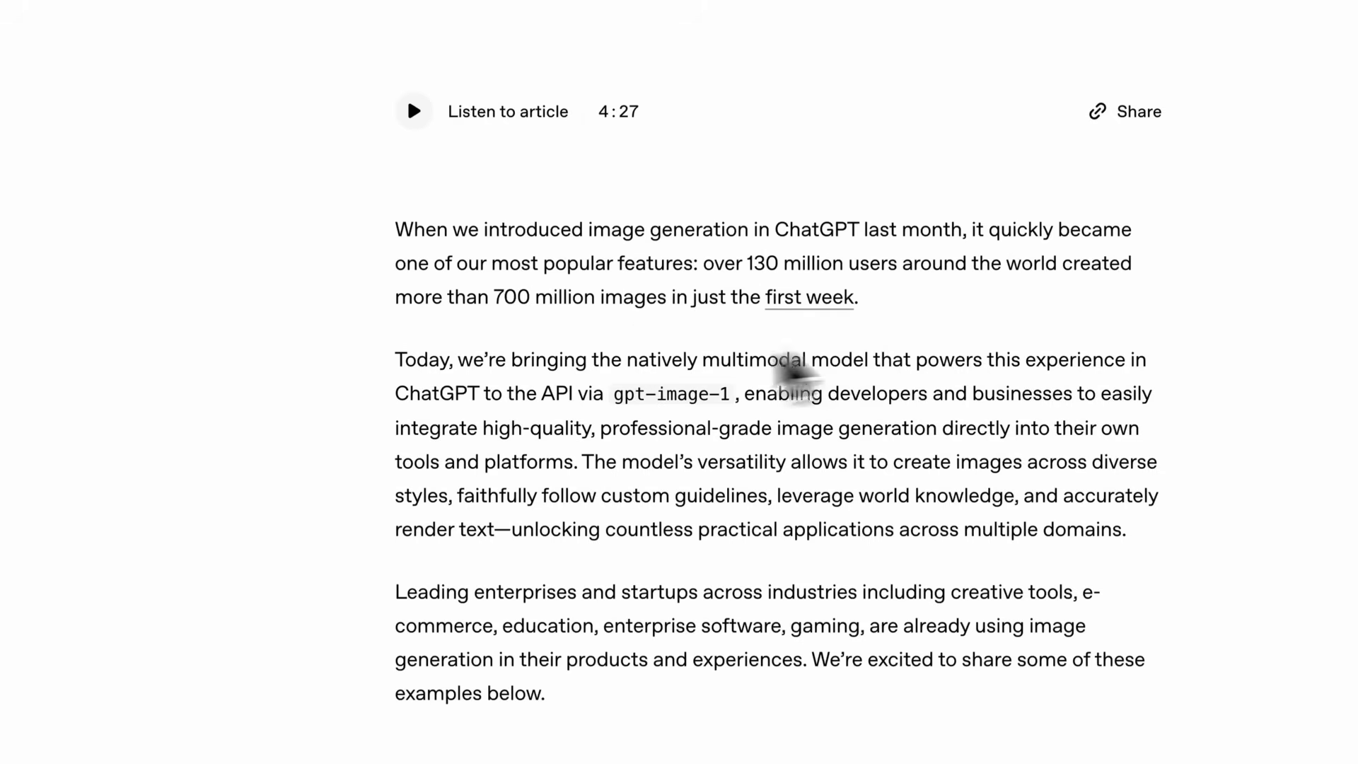
{"action": "scroll", "coordinate": [672, 354], "scroll_direction": "down", "scroll_amount": 1}
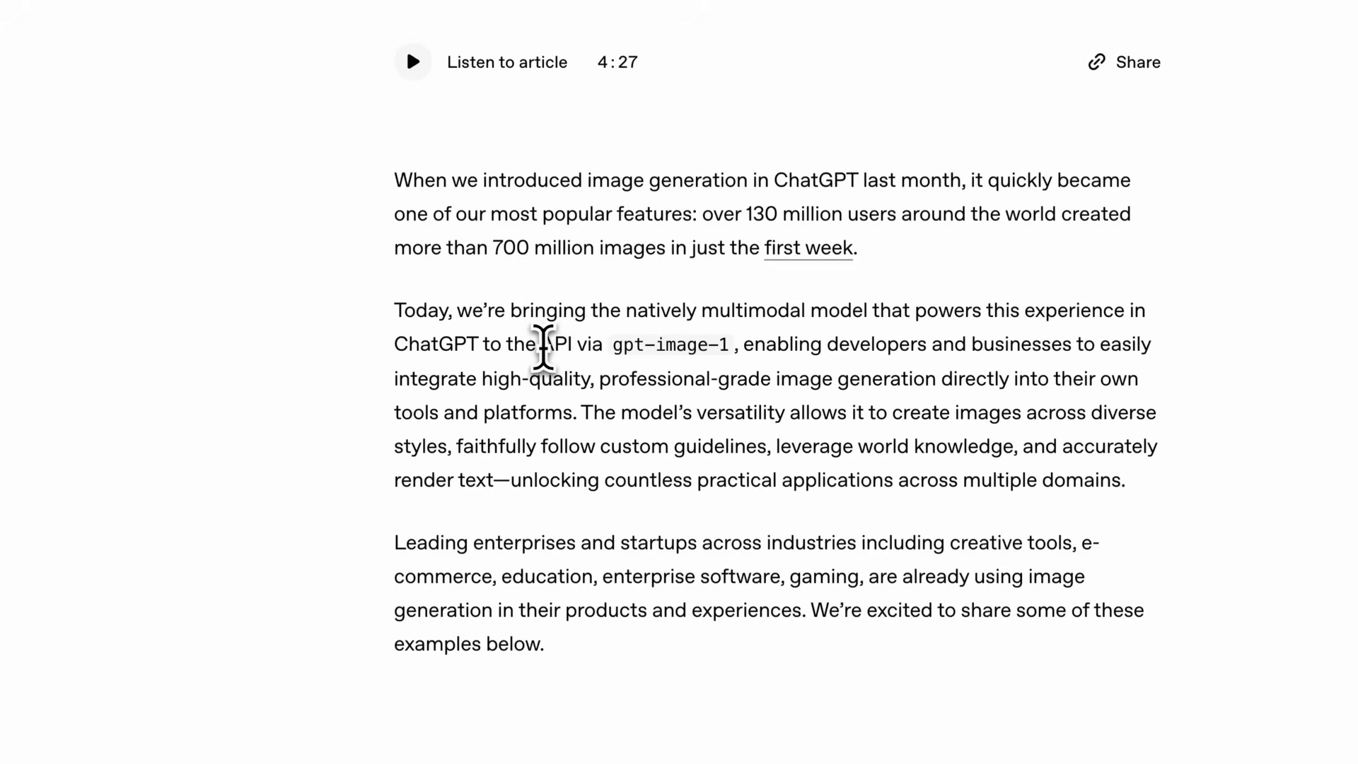
Highlight the mentions of API access via gpt-image-1 and enabling developers
{"action": "left_click_drag", "start_coordinate": [545, 346], "coordinate": [619, 352]}
{"action": "left_click", "coordinate": [725, 354]}
{"action": "left_click", "coordinate": [619, 351]}
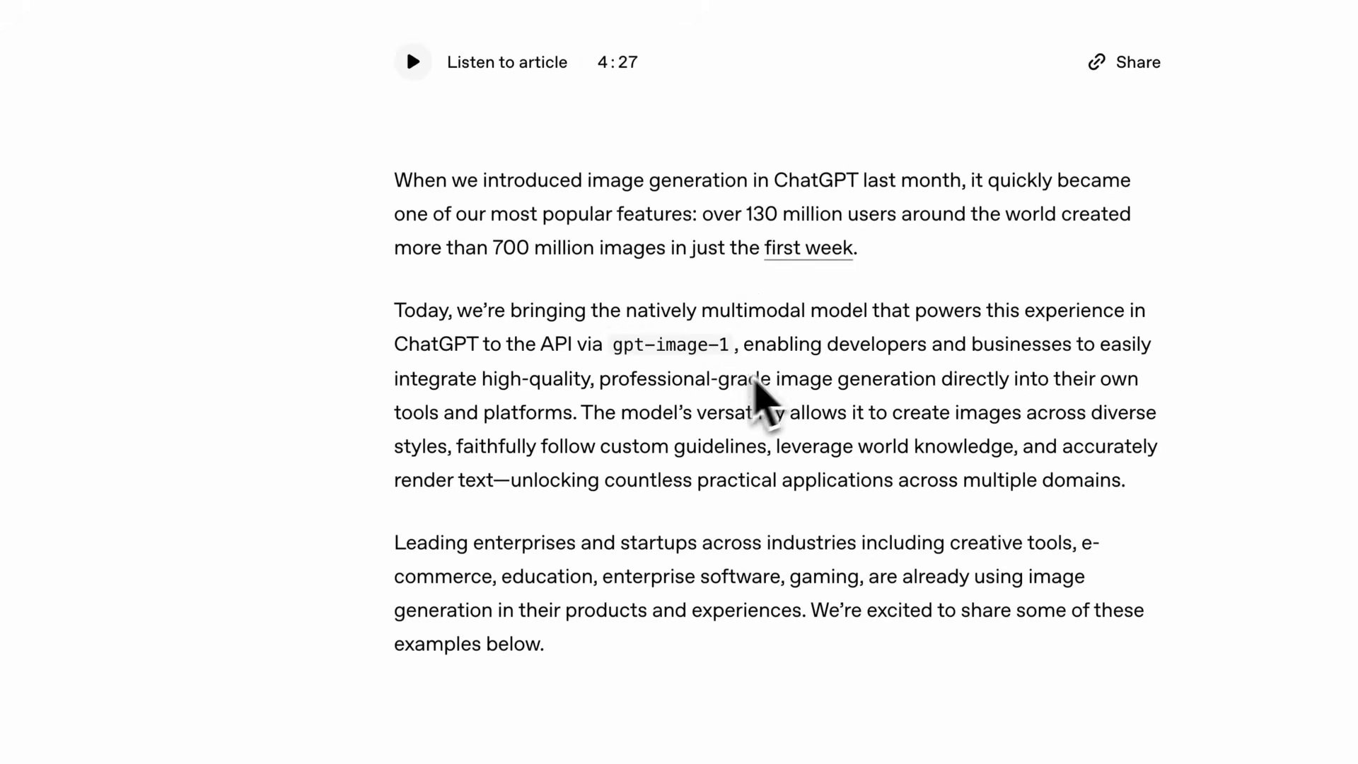
{"action": "left_click_drag", "start_coordinate": [741, 348], "coordinate": [571, 391]}
{"action": "left_click", "coordinate": [572, 390]}
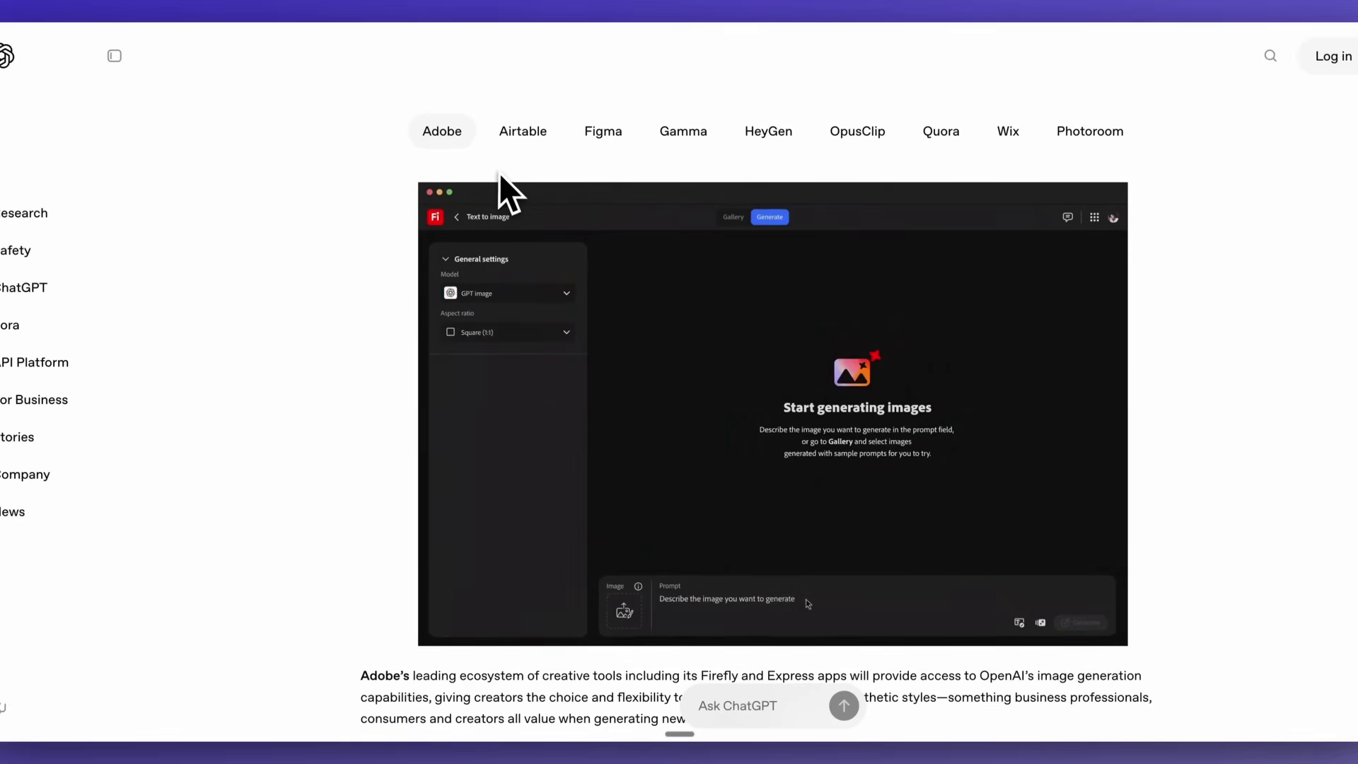
View the Airtable, Figma and Gamma partner demos in turn
{"action": "left_click", "coordinate": [523, 138]}
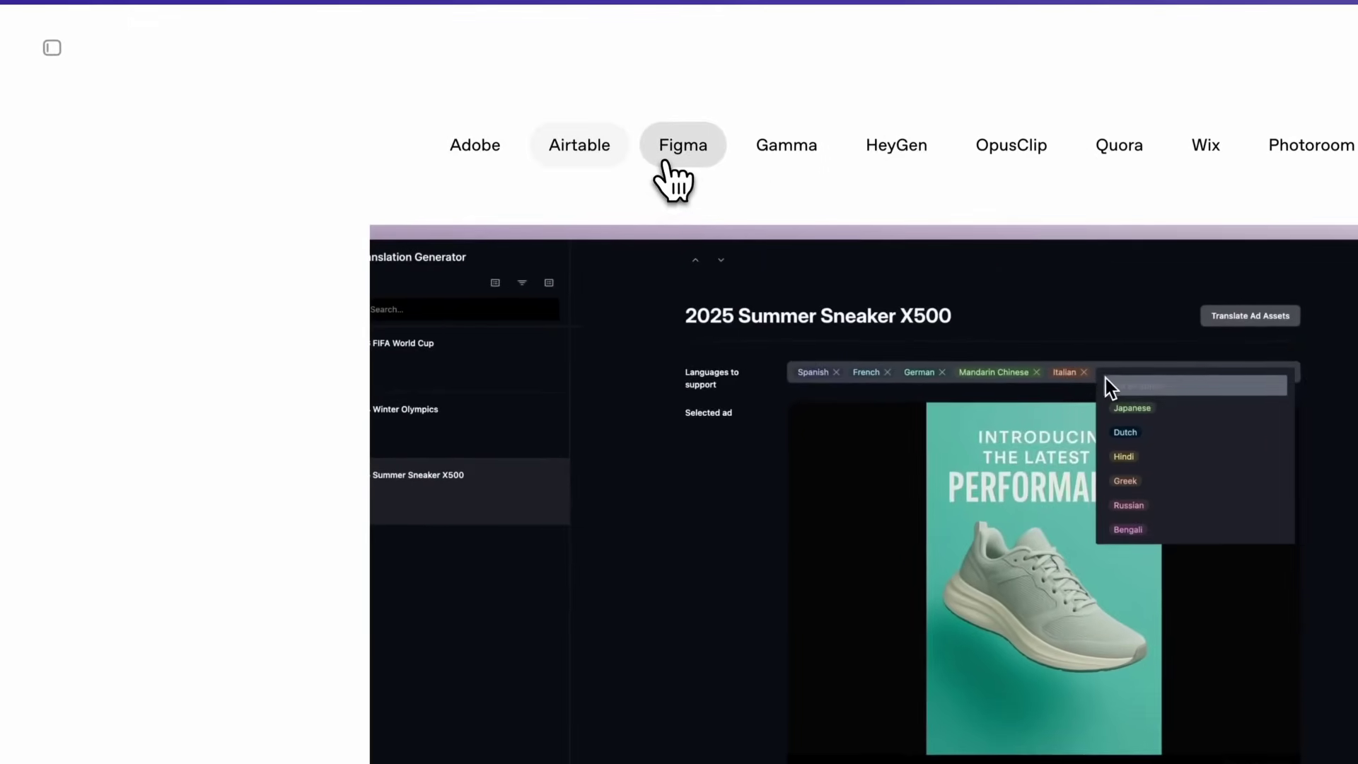
{"action": "left_click", "coordinate": [667, 163]}
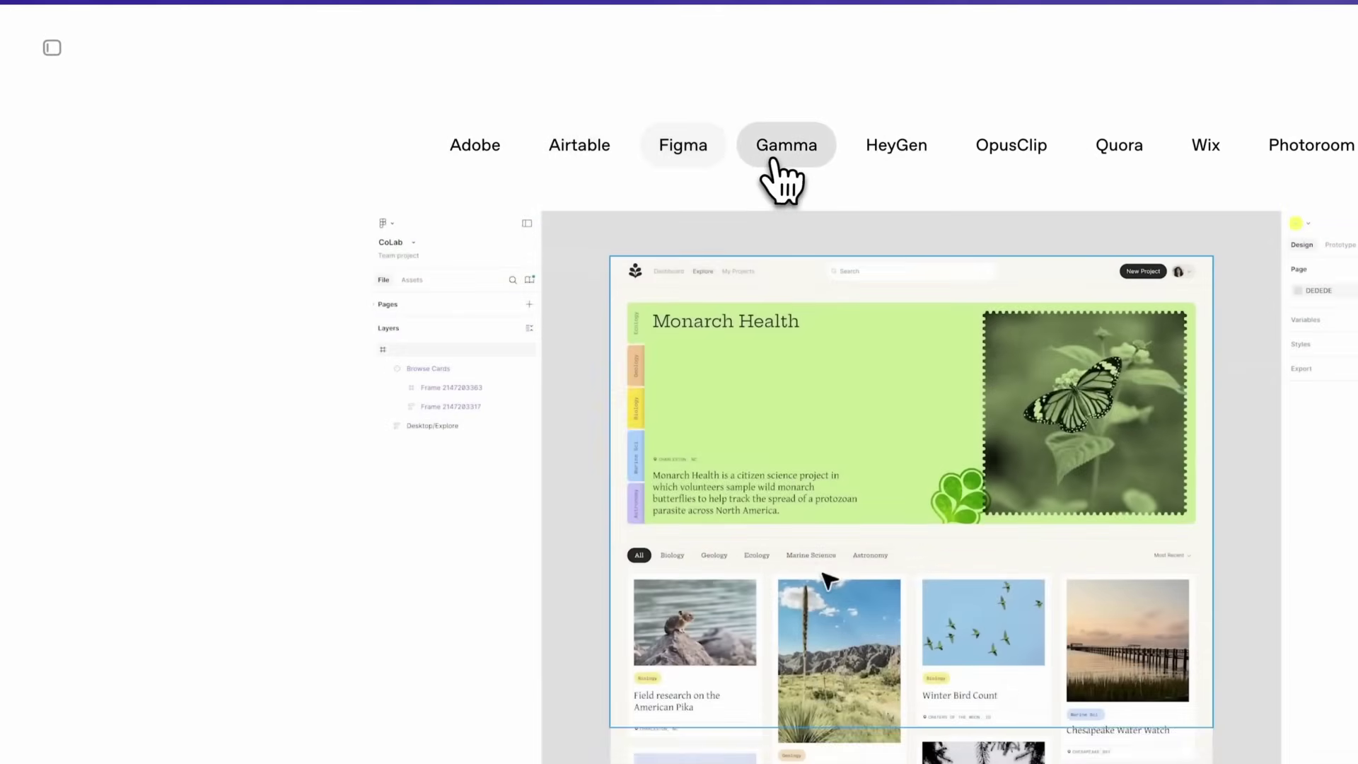
{"action": "left_click", "coordinate": [778, 159]}
Read the Safety paragraphs, highlighting the 'auto' standard filtering and 'low' moderation settings
{"action": "scroll", "coordinate": [761, 212], "scroll_direction": "down", "scroll_amount": 5}
{"action": "left_click_drag", "start_coordinate": [430, 256], "coordinate": [829, 487]}
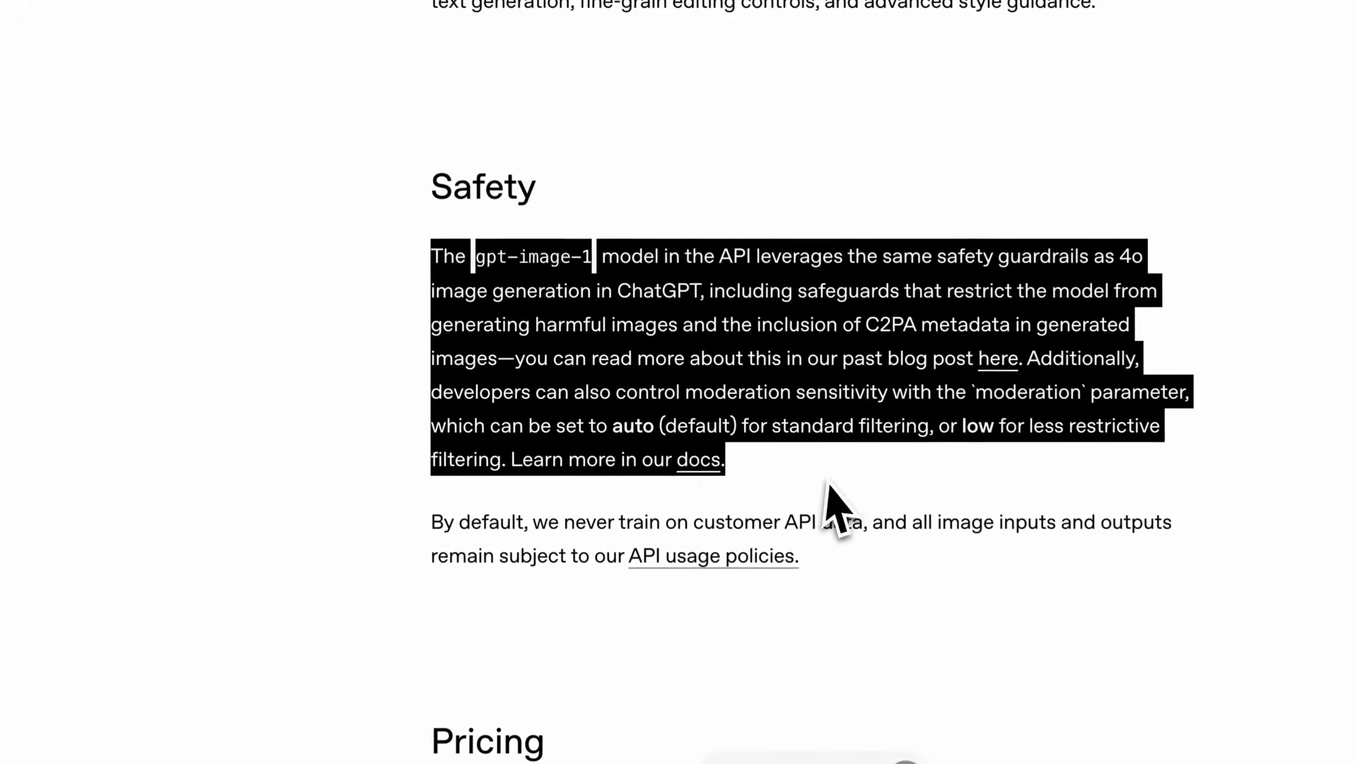
{"action": "left_click", "coordinate": [826, 487]}
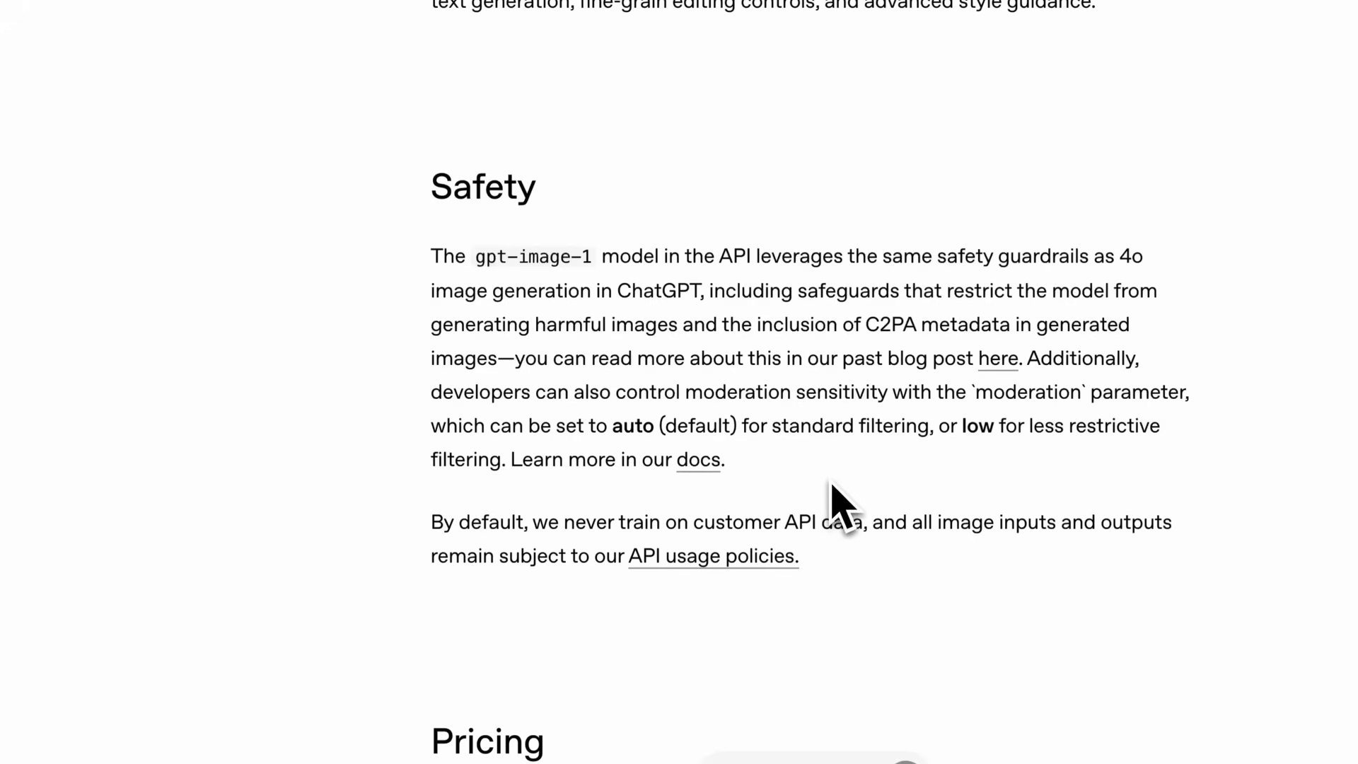
{"action": "left_click_drag", "start_coordinate": [430, 256], "coordinate": [894, 521]}
{"action": "left_click", "coordinate": [908, 559]}
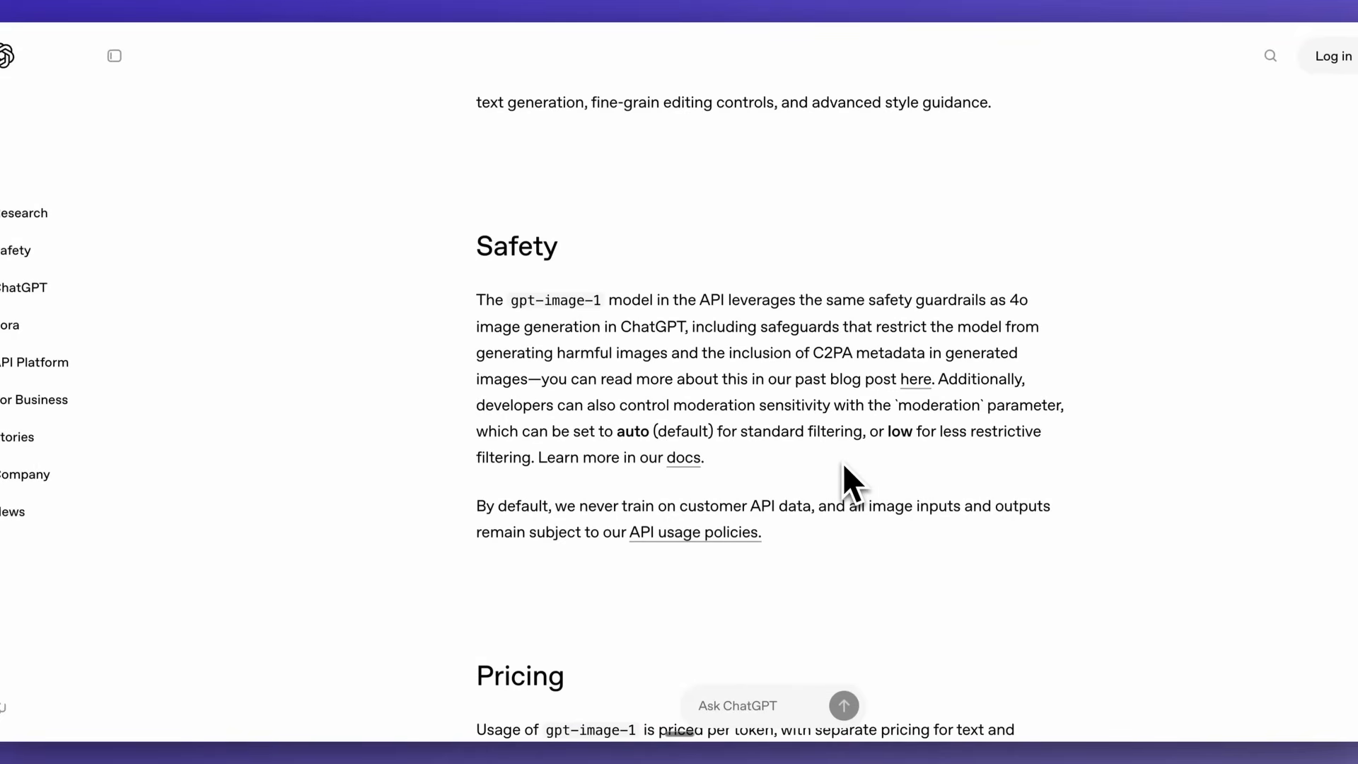
{"action": "double_click", "coordinate": [633, 432]}
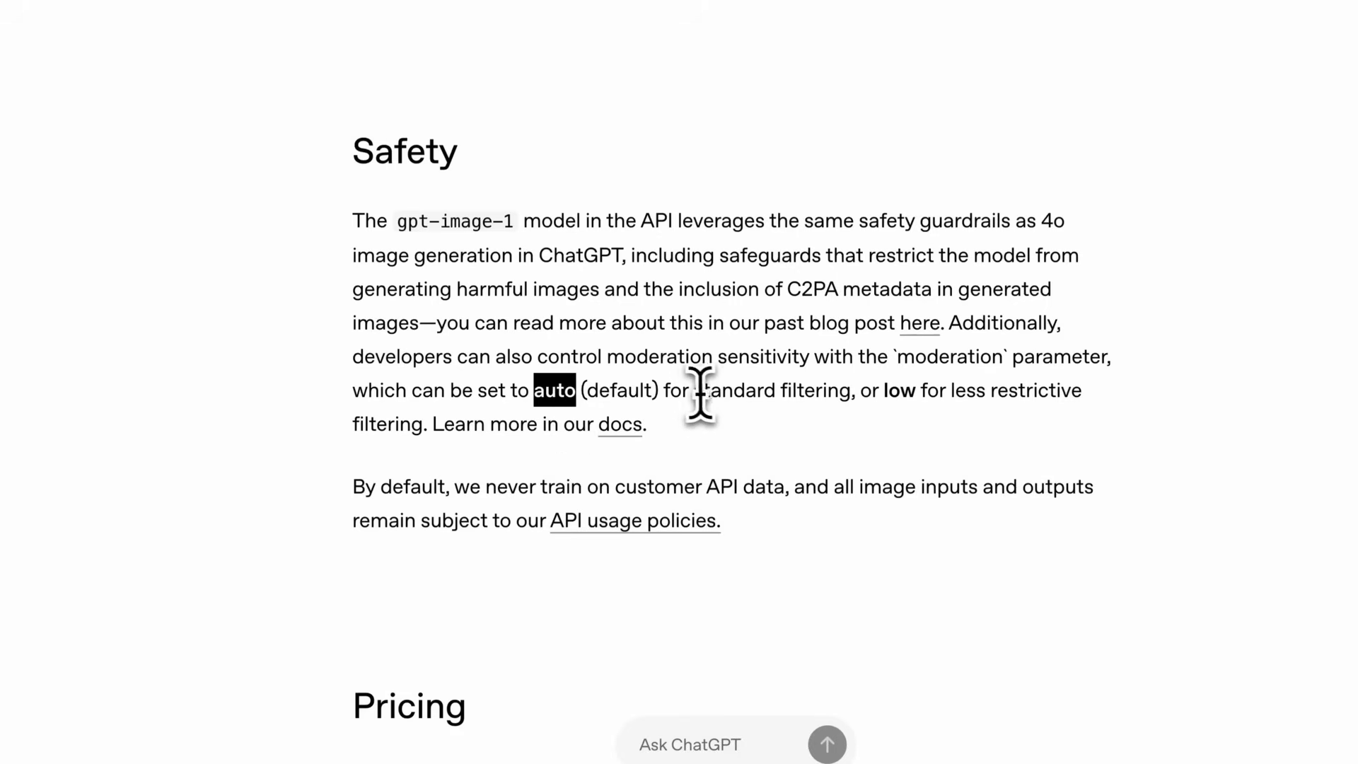
{"action": "left_click_drag", "start_coordinate": [700, 391], "coordinate": [857, 391]}
{"action": "left_click", "coordinate": [866, 396]}
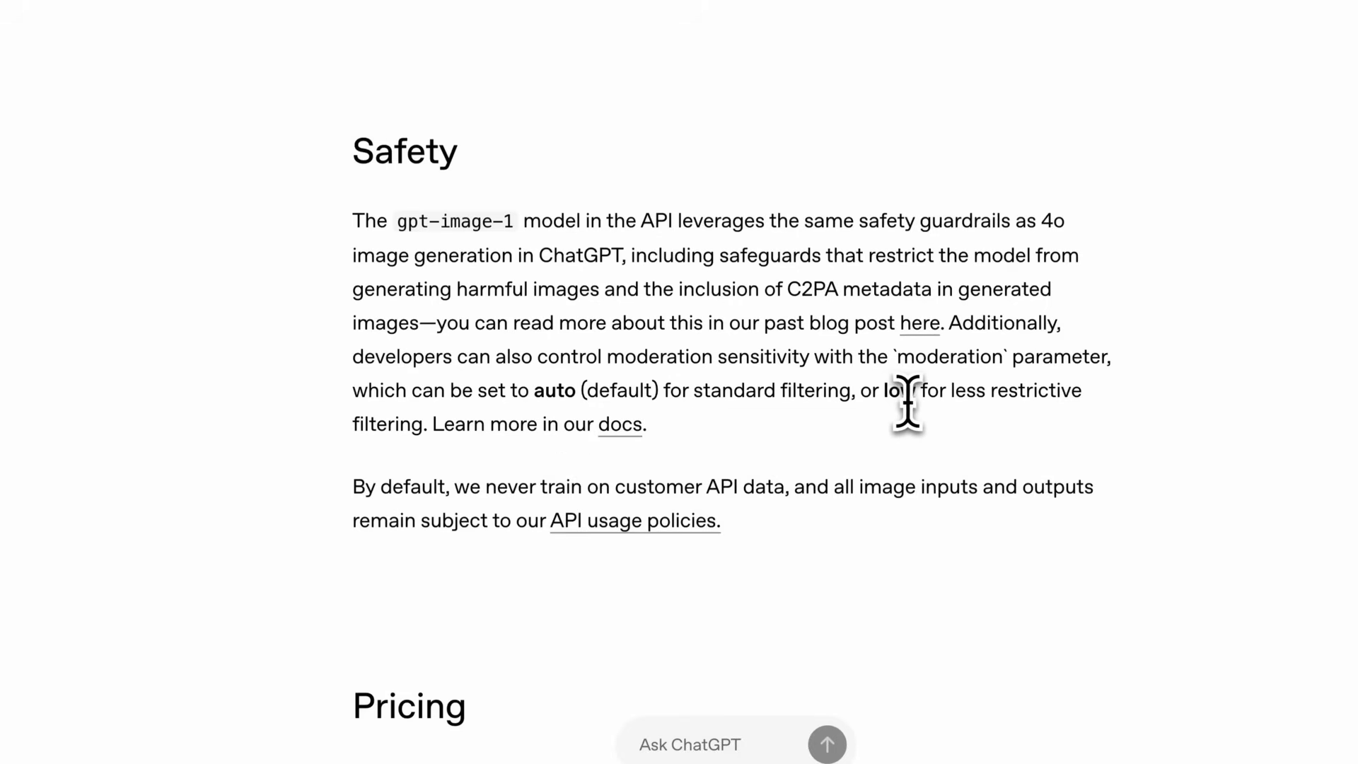
{"action": "double_click", "coordinate": [899, 391]}
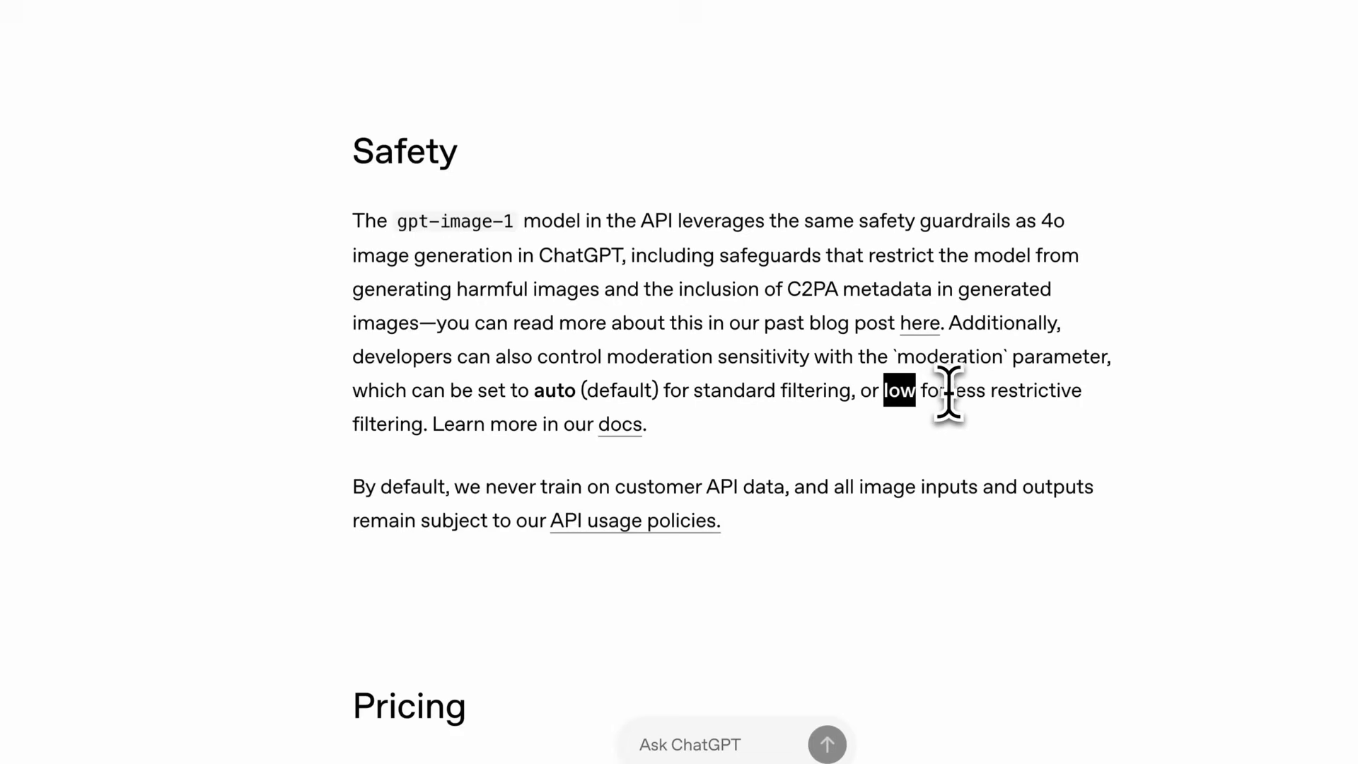
{"action": "left_click_drag", "start_coordinate": [948, 391], "coordinate": [940, 434]}
{"action": "left_click", "coordinate": [912, 455]}
Scroll down to the Pricing section and highlight its text
{"action": "scroll", "coordinate": [768, 516], "scroll_direction": "down", "scroll_amount": 1}
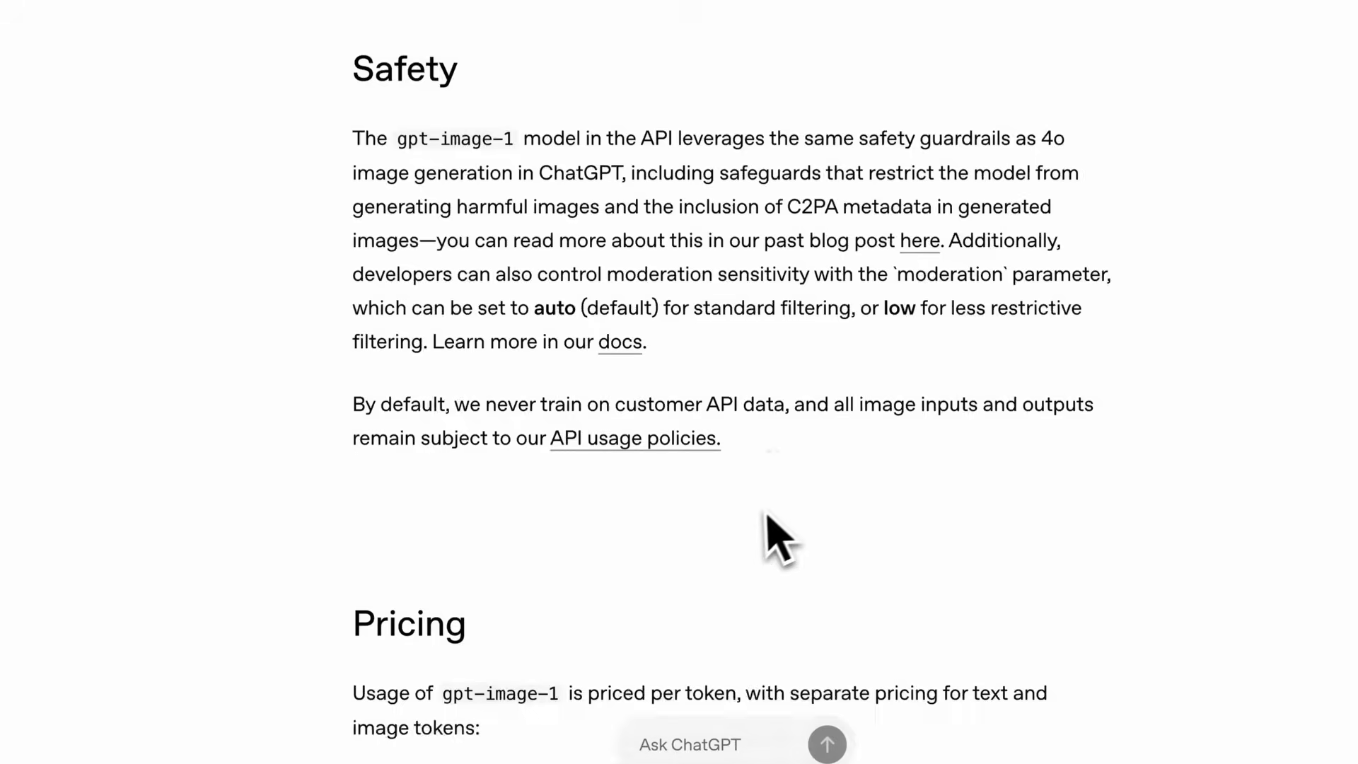
{"action": "scroll", "coordinate": [768, 520], "scroll_direction": "down", "scroll_amount": 5}
{"action": "left_click_drag", "start_coordinate": [503, 293], "coordinate": [880, 592]}
Highlight the per-token prices: $10 per 1M image input and $40 per 1M image output
{"action": "left_click", "coordinate": [874, 574]}
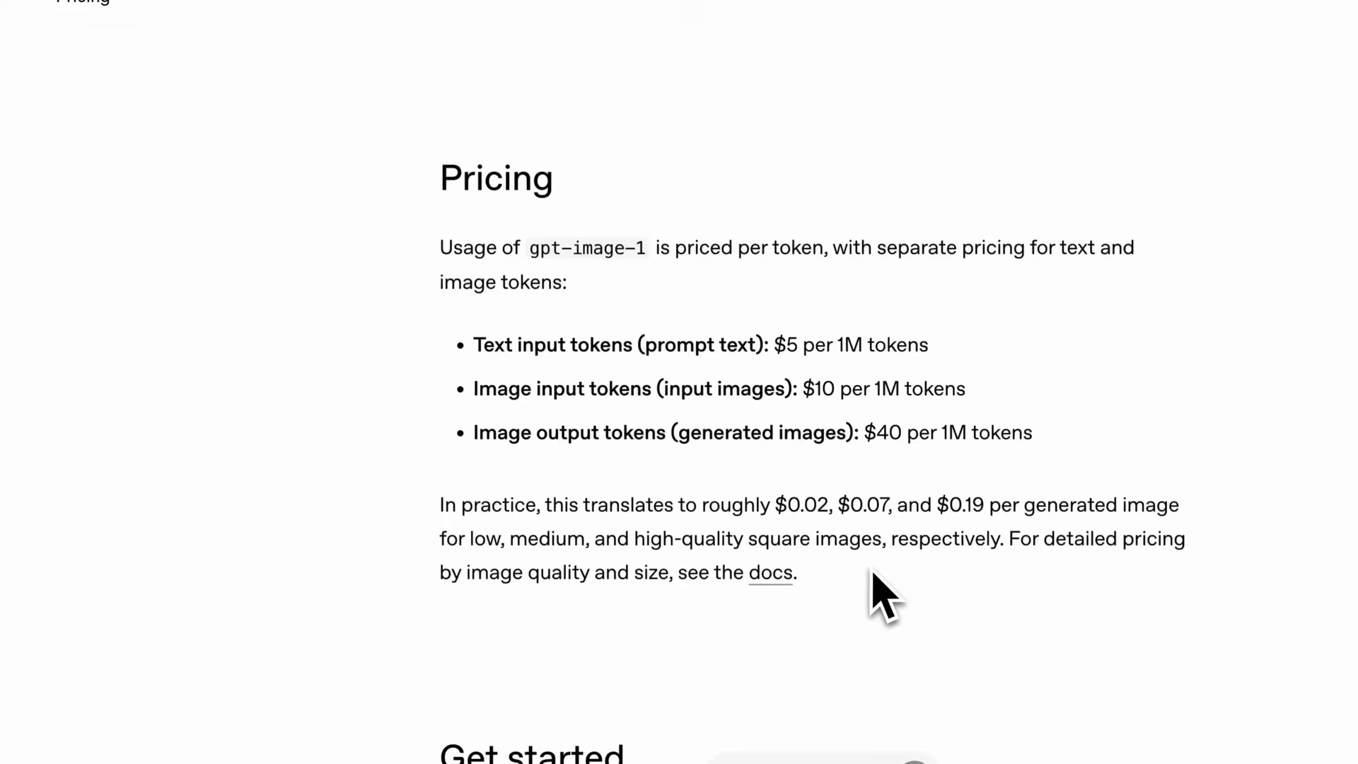
{"action": "left_click_drag", "start_coordinate": [922, 342], "coordinate": [824, 352]}
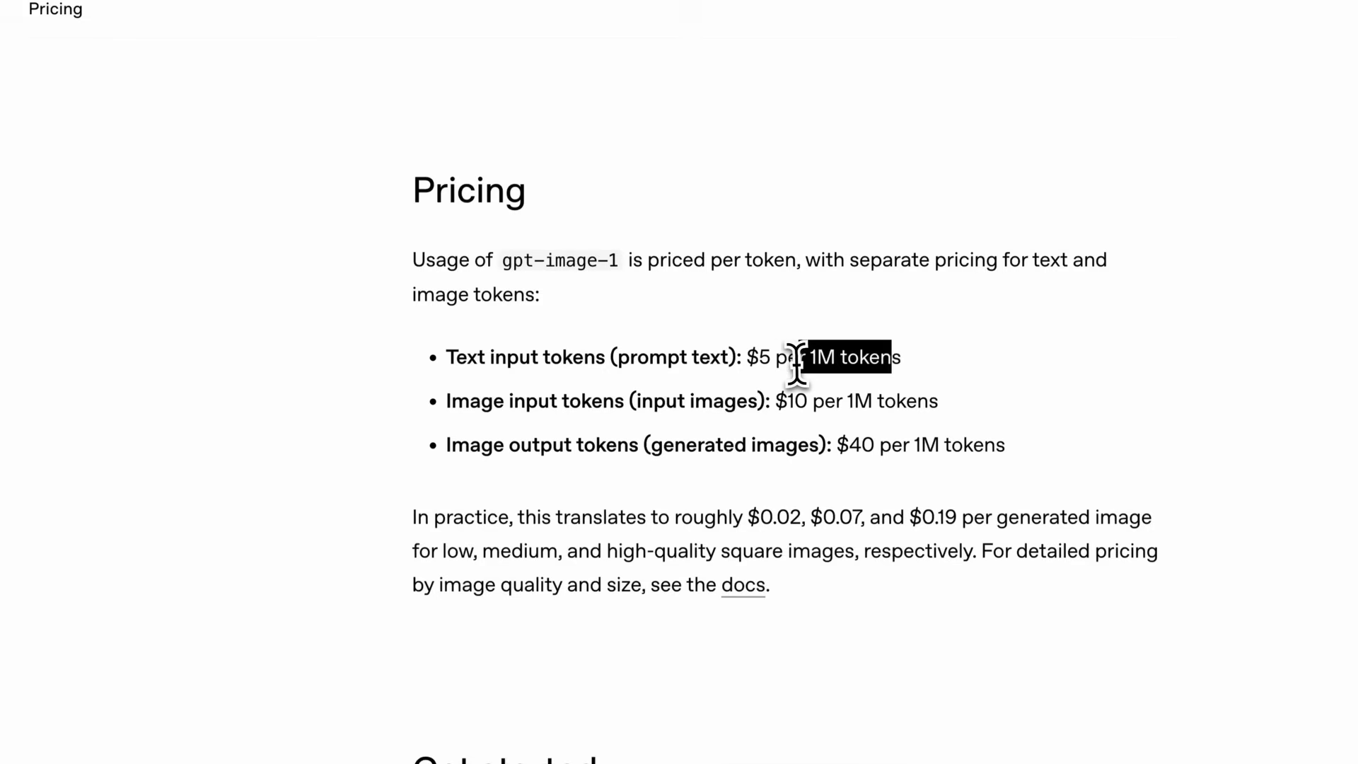
{"action": "left_click", "coordinate": [825, 358]}
{"action": "left_click_drag", "start_coordinate": [777, 399], "coordinate": [963, 417]}
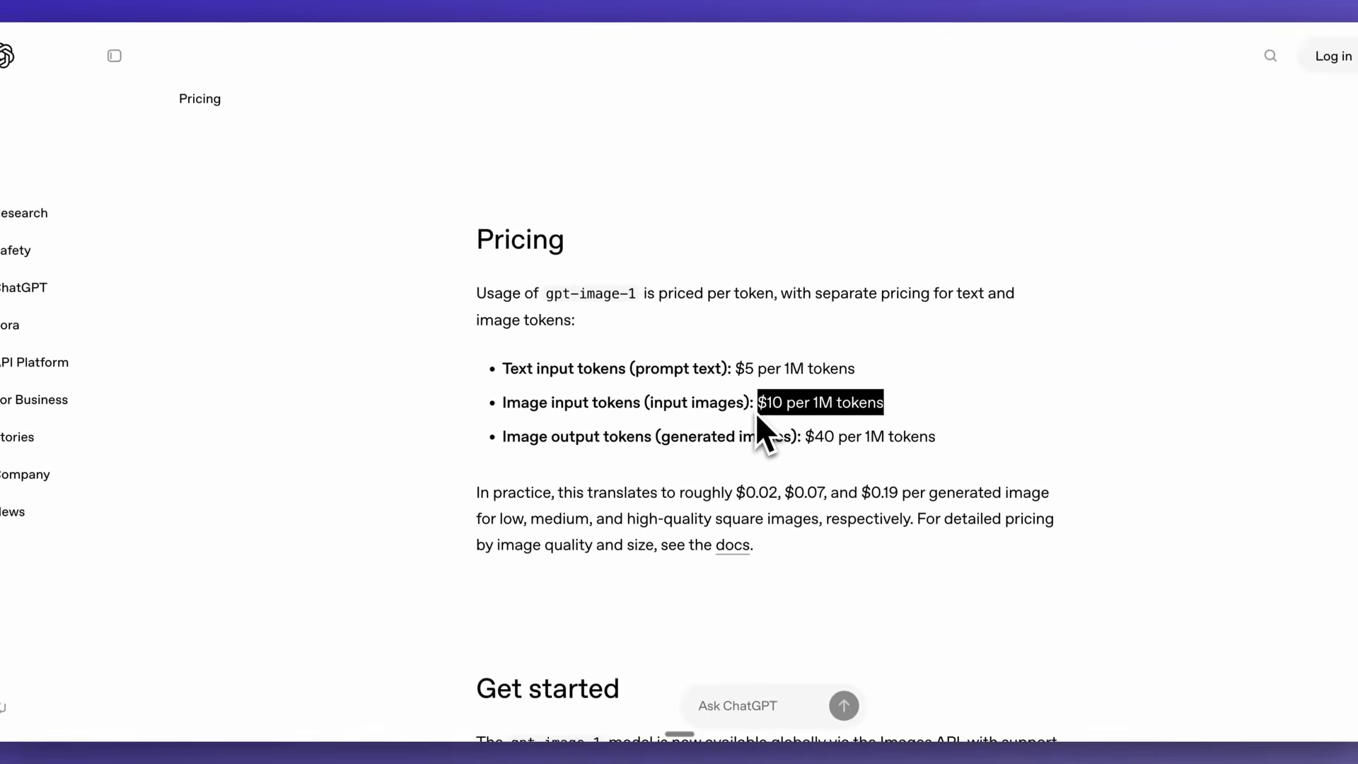
{"action": "left_click_drag", "start_coordinate": [805, 436], "coordinate": [937, 436]}
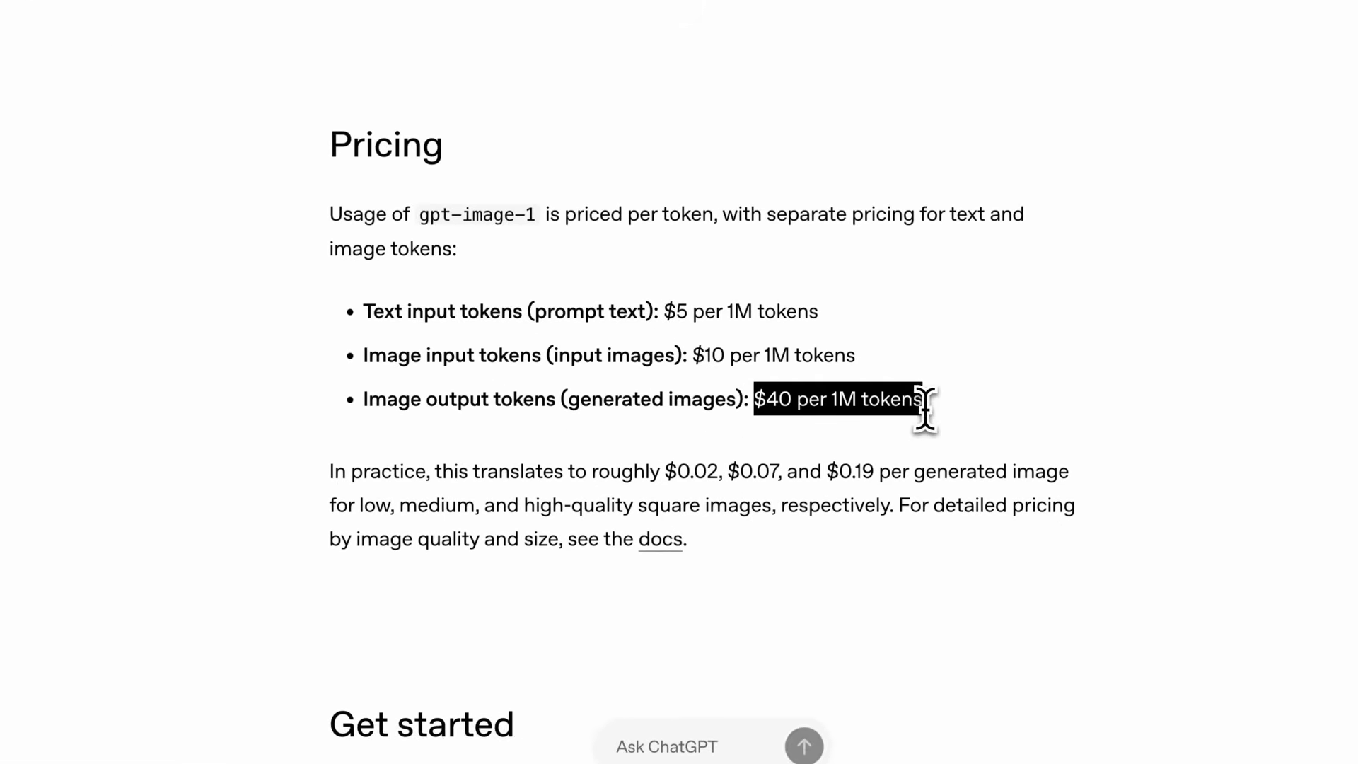
{"action": "left_click", "coordinate": [909, 481]}
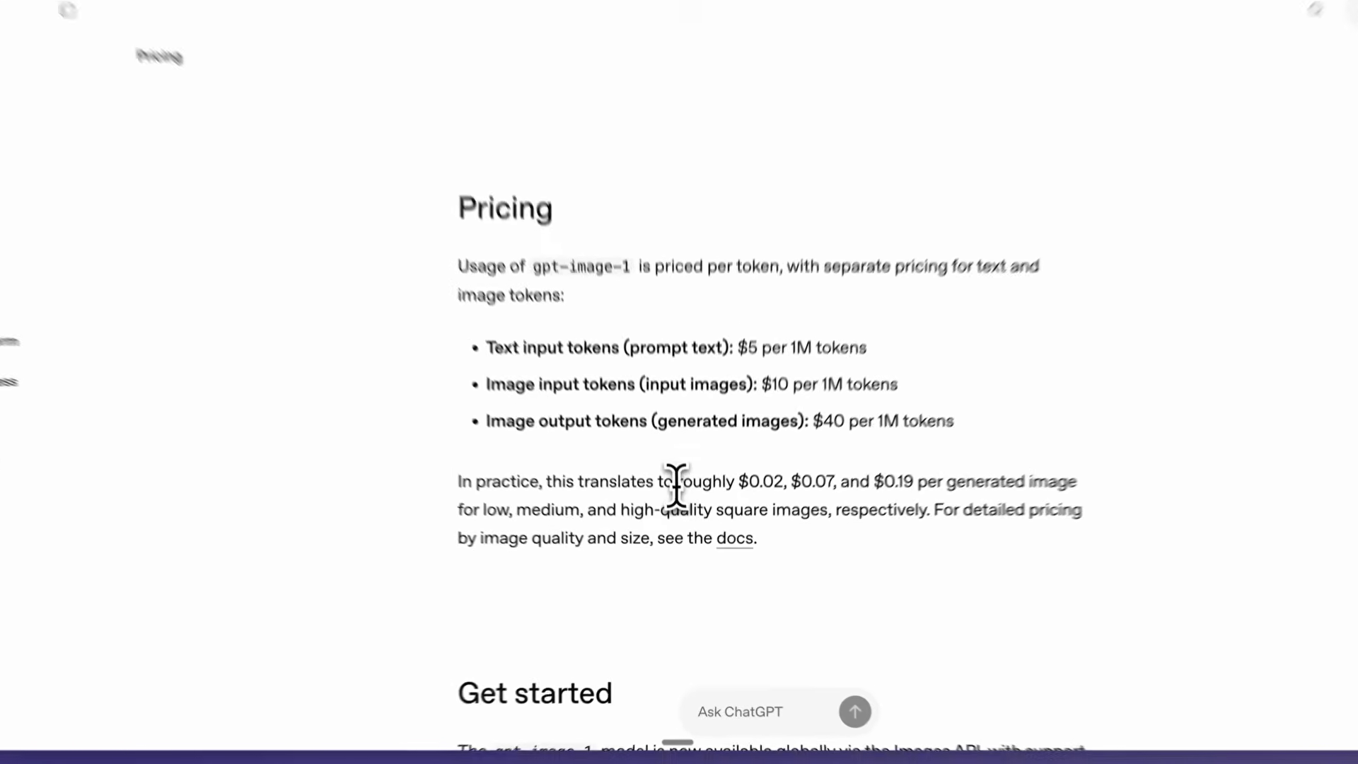
Highlight the per-image estimates of $0.02, $0.07 and $0.19
{"action": "left_click_drag", "start_coordinate": [672, 453], "coordinate": [807, 454]}
{"action": "left_click_drag", "start_coordinate": [745, 453], "coordinate": [783, 533]}
{"action": "left_click", "coordinate": [809, 546]}
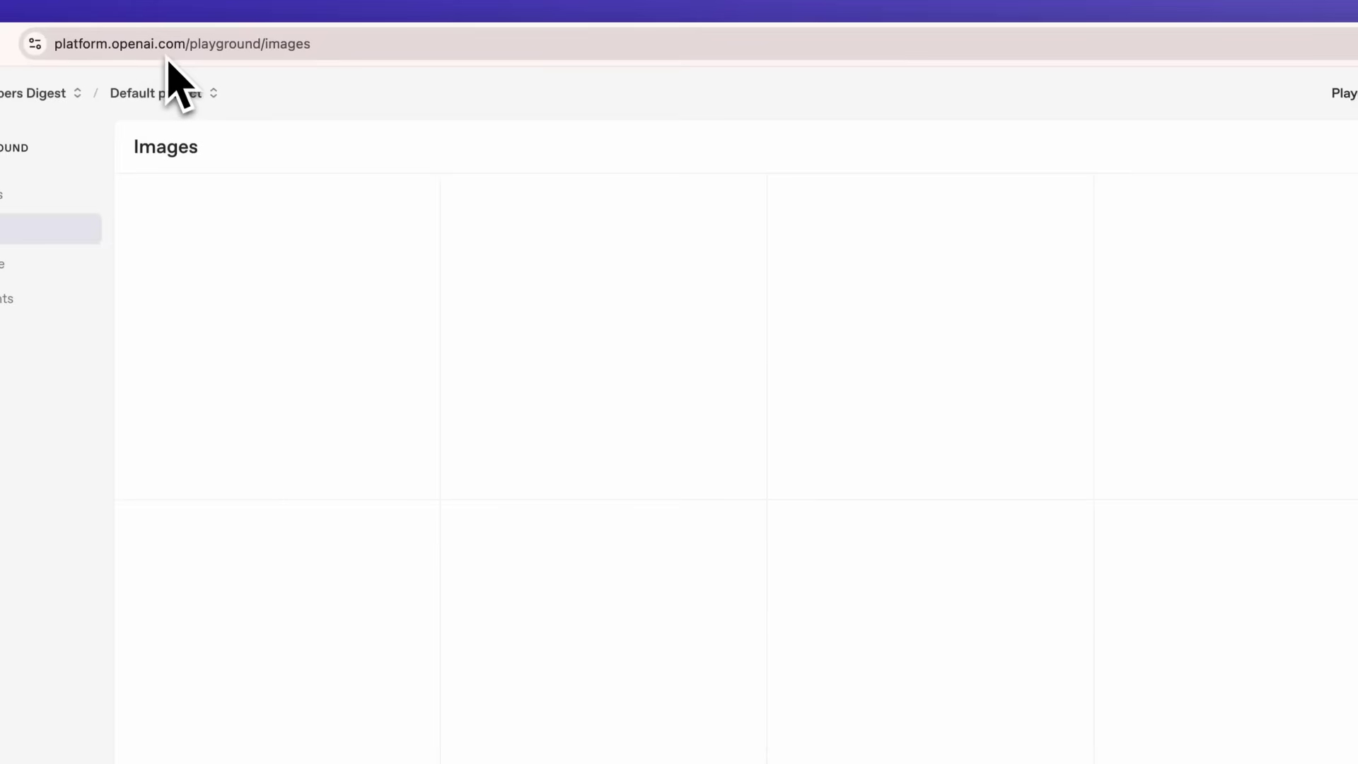
Submit the embossed G monogram business card request in the Images playground
{"action": "double_click", "coordinate": [158, 44]}
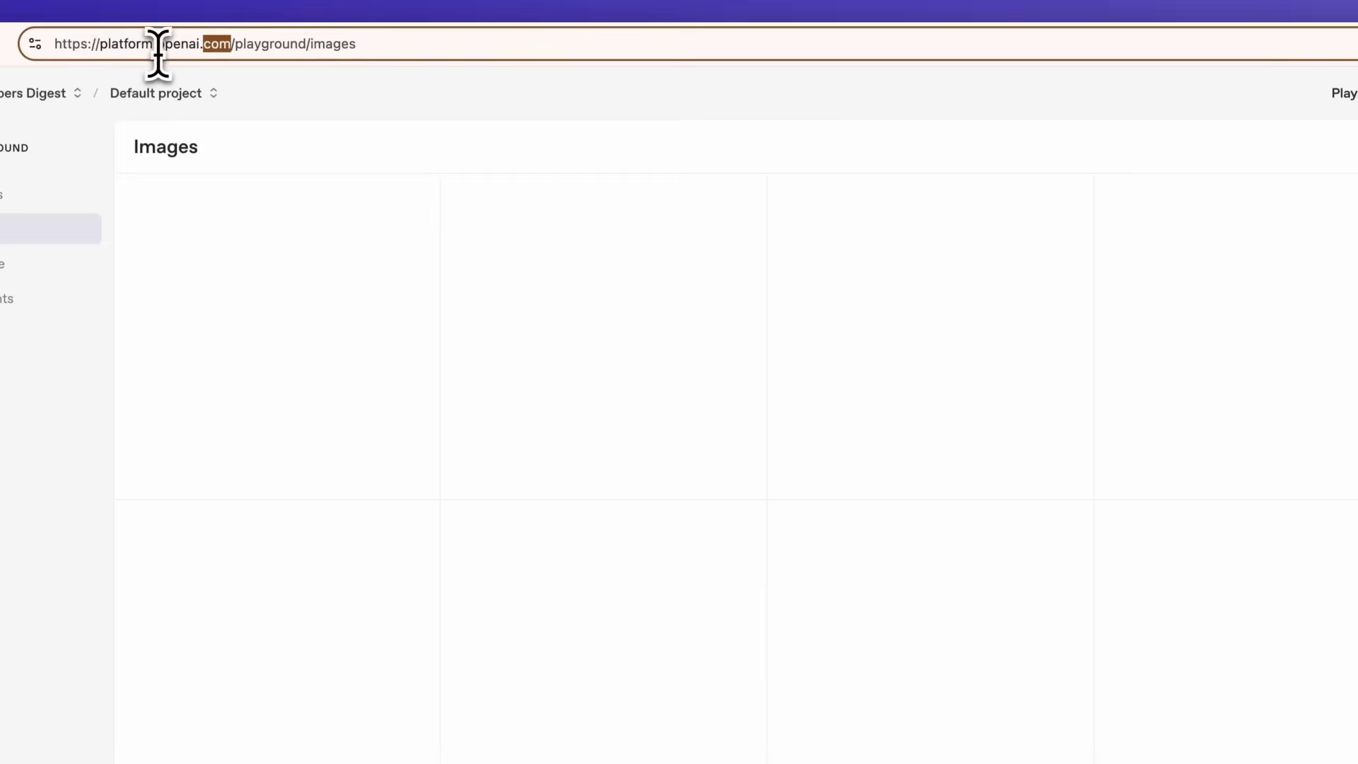
{"action": "left_click", "coordinate": [160, 51]}
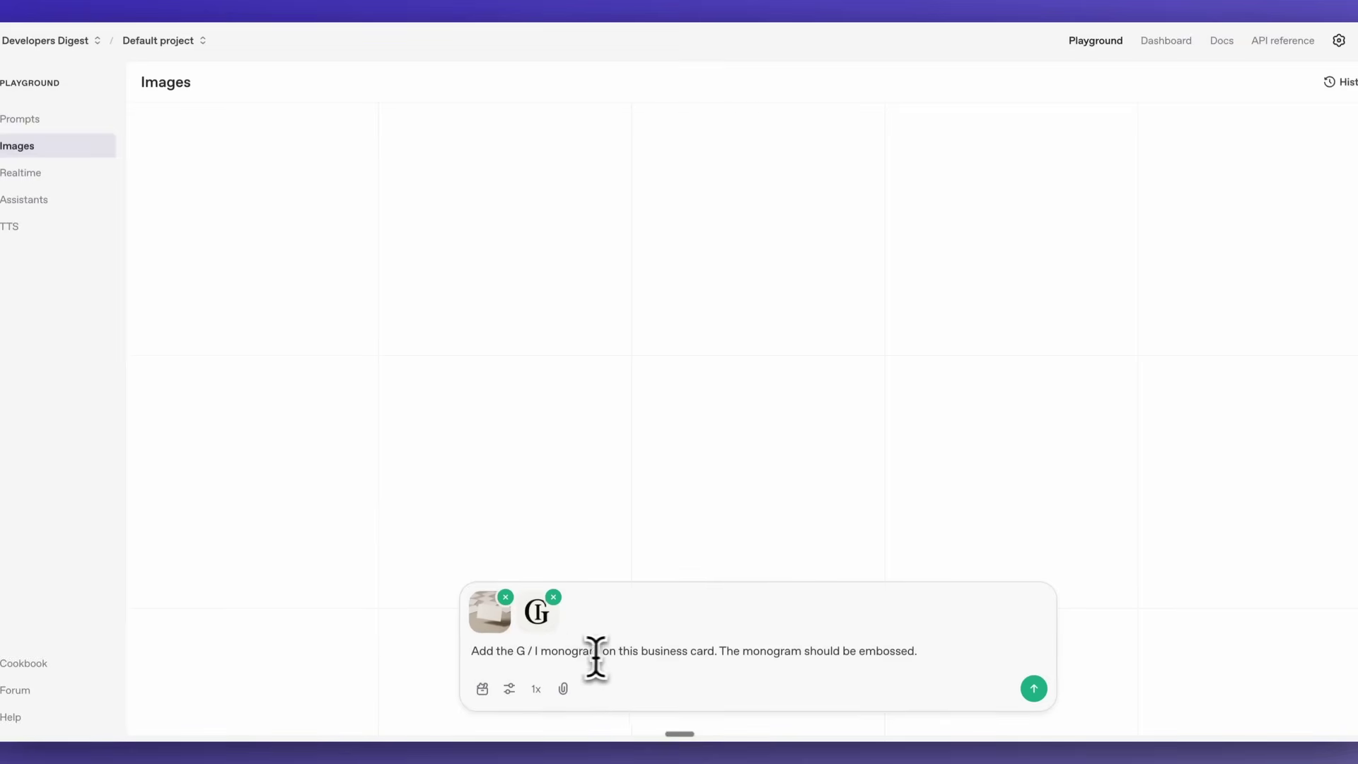
{"action": "left_click", "coordinate": [1033, 689]}
Set the number of images to 5 for the 3D architectural rendering prompt
{"action": "left_click", "coordinate": [509, 688]}
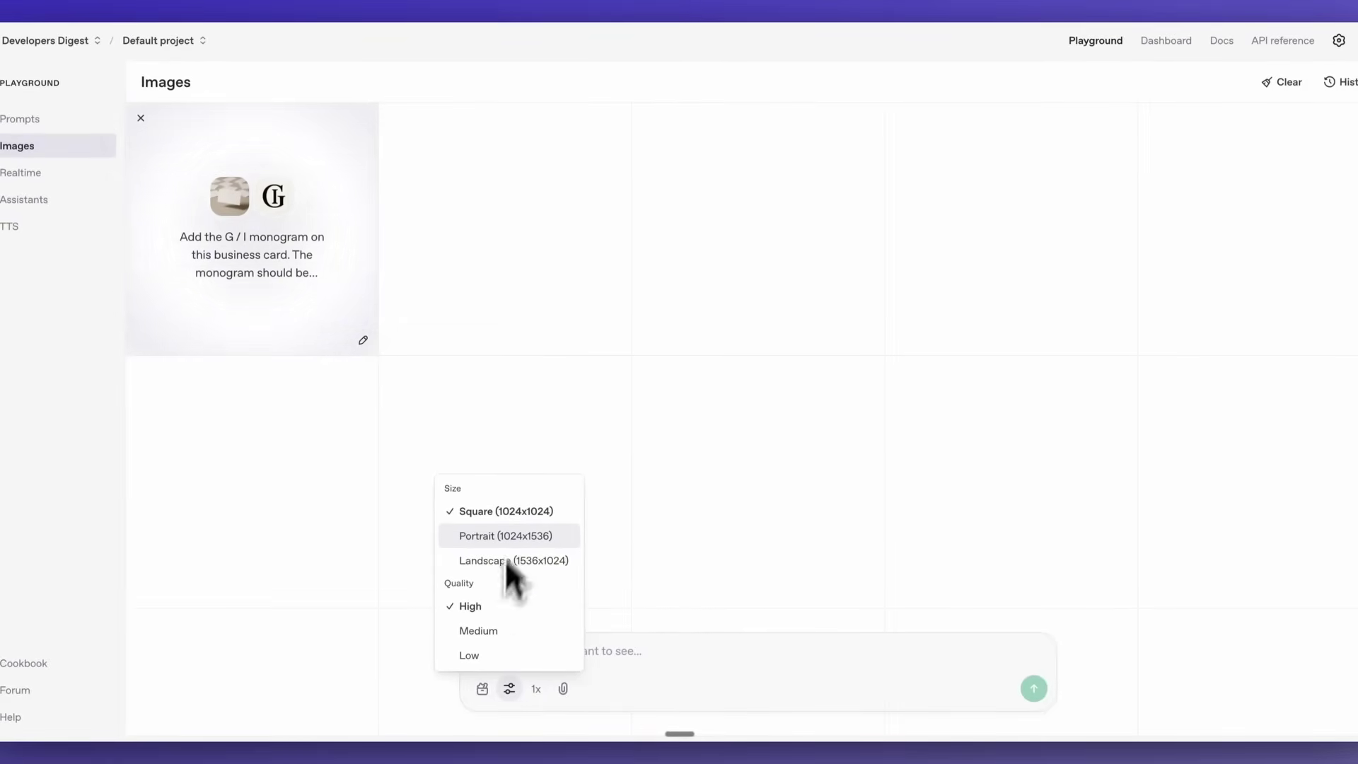
{"action": "left_click", "coordinate": [536, 689]}
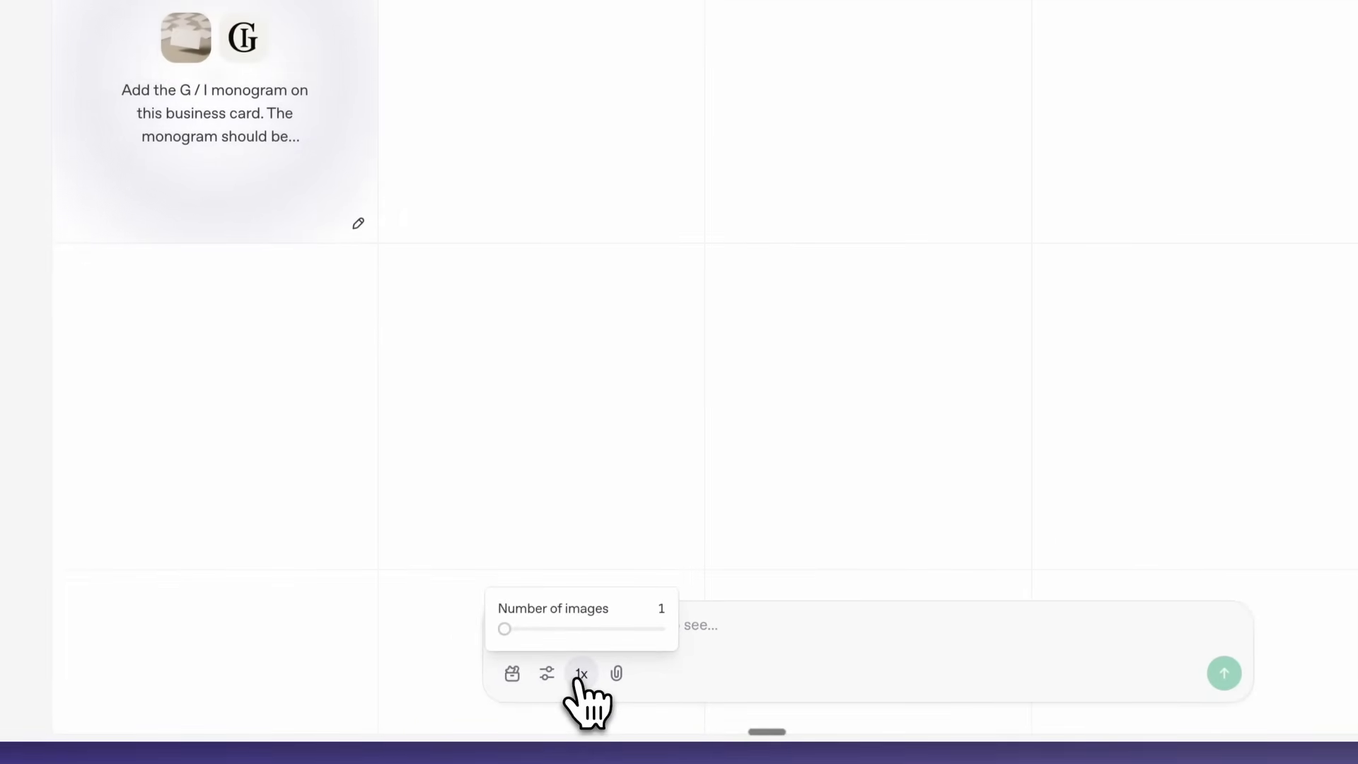
{"action": "left_click_drag", "start_coordinate": [504, 628], "coordinate": [562, 627]}
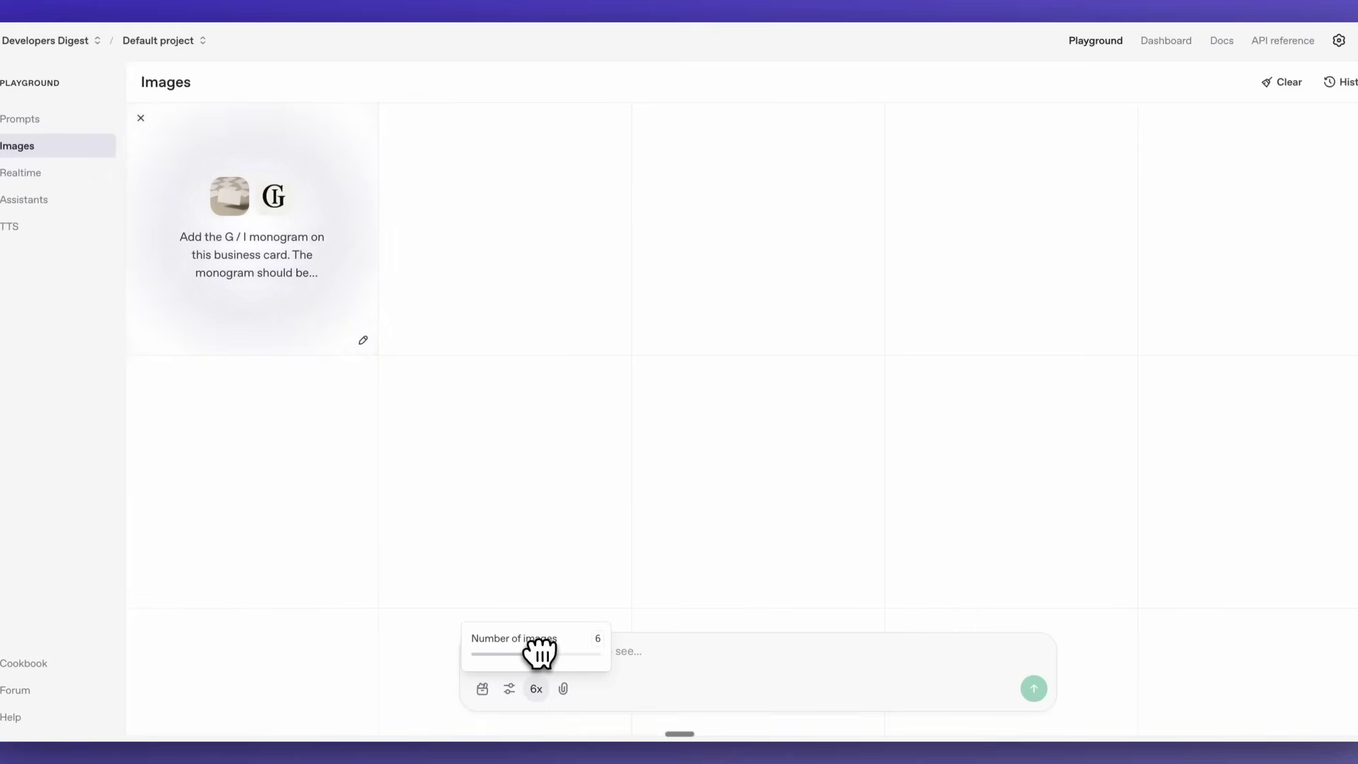
{"action": "left_click_drag", "start_coordinate": [539, 653], "coordinate": [541, 665]}
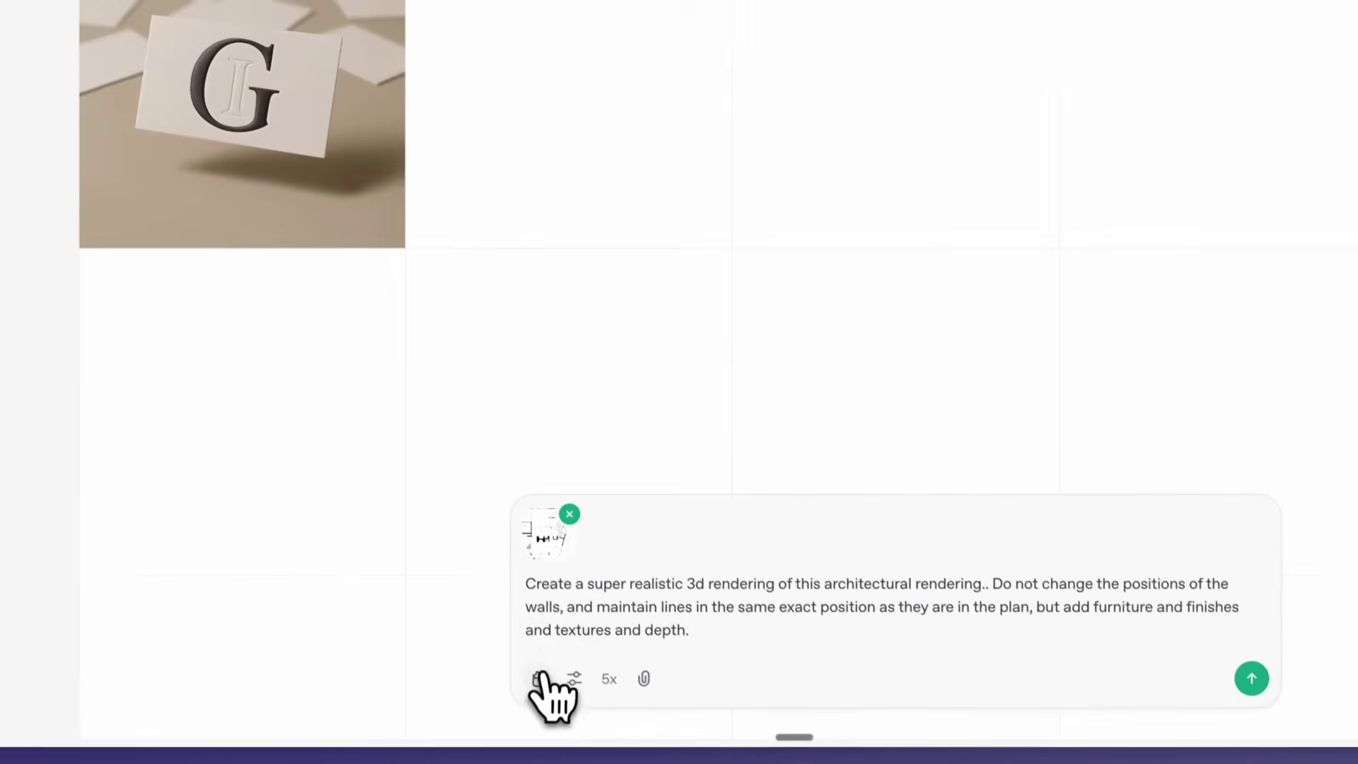
Choose the Concert Ticket preset and review its loaded prompt text
{"action": "left_click", "coordinate": [537, 674]}
{"action": "scroll", "coordinate": [534, 636], "scroll_direction": "down", "scroll_amount": 5}
{"action": "scroll", "coordinate": [534, 641], "scroll_direction": "down", "scroll_amount": 8}
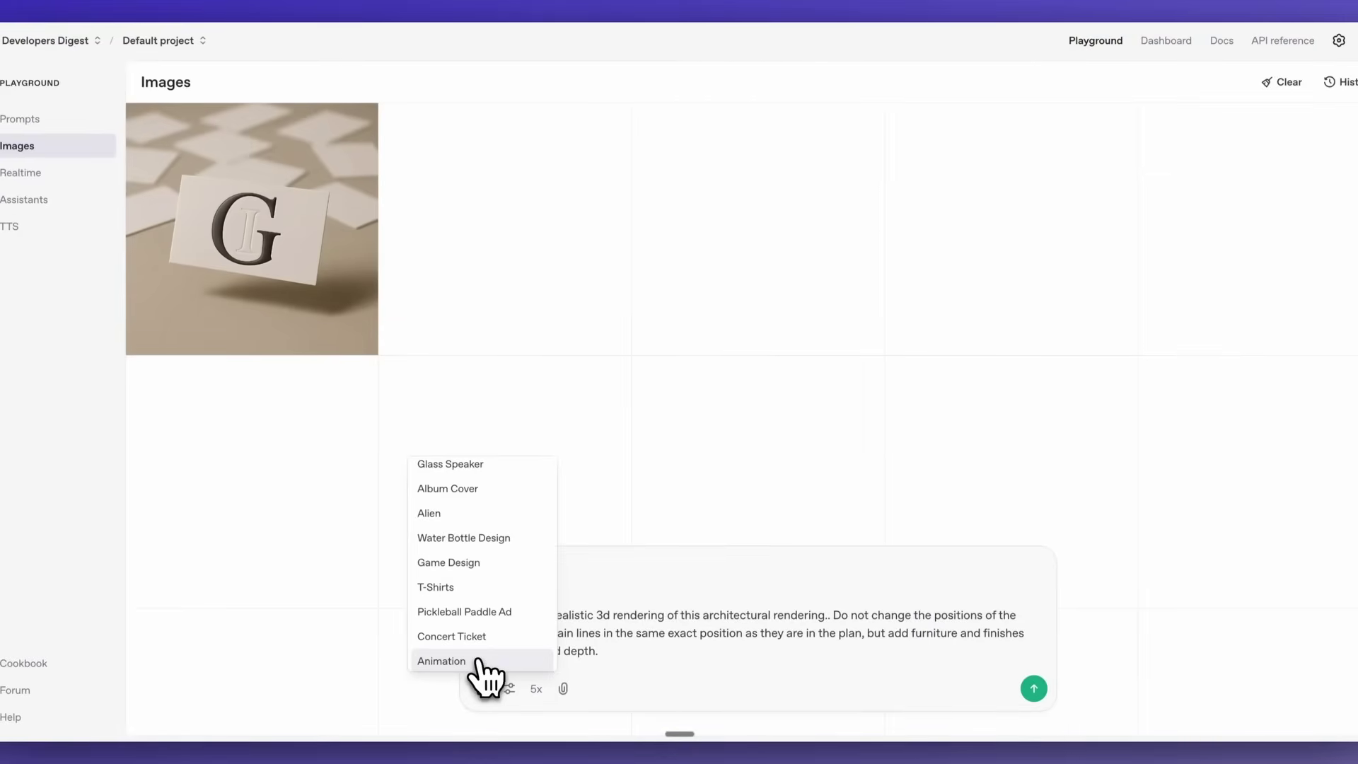
{"action": "left_click", "coordinate": [467, 637]}
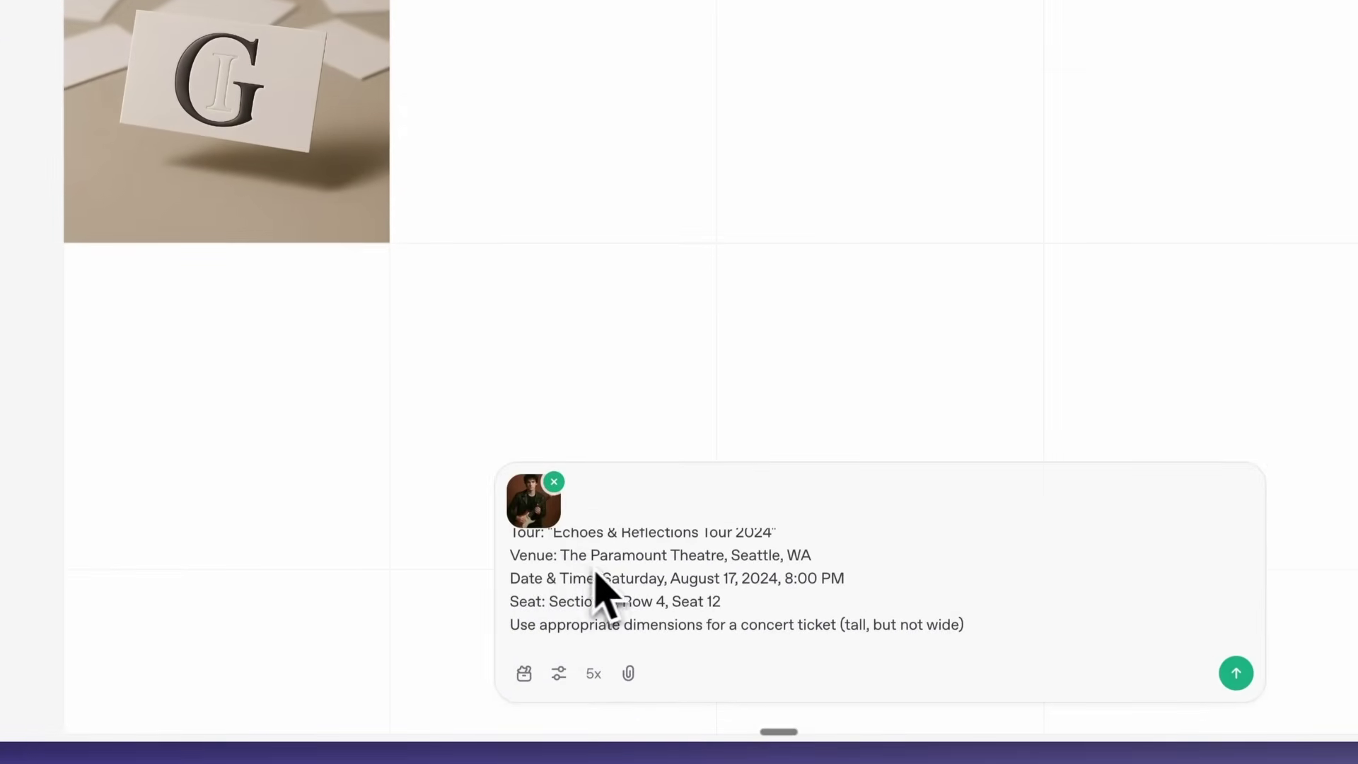
{"action": "scroll", "coordinate": [600, 593], "scroll_direction": "up", "scroll_amount": 3}
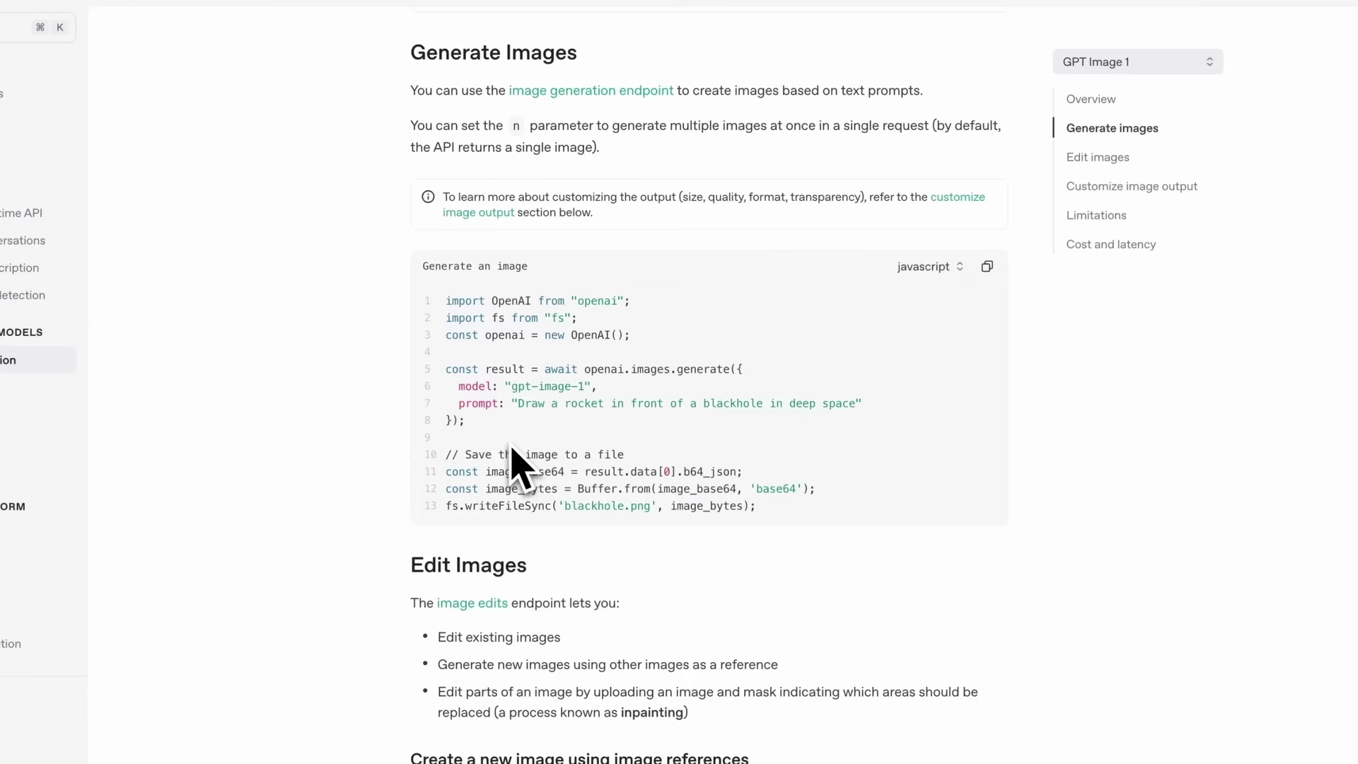
Highlight the setup lines and images.generate call with its prompt in the Generate Images code
{"action": "left_click_drag", "start_coordinate": [444, 302], "coordinate": [650, 351]}
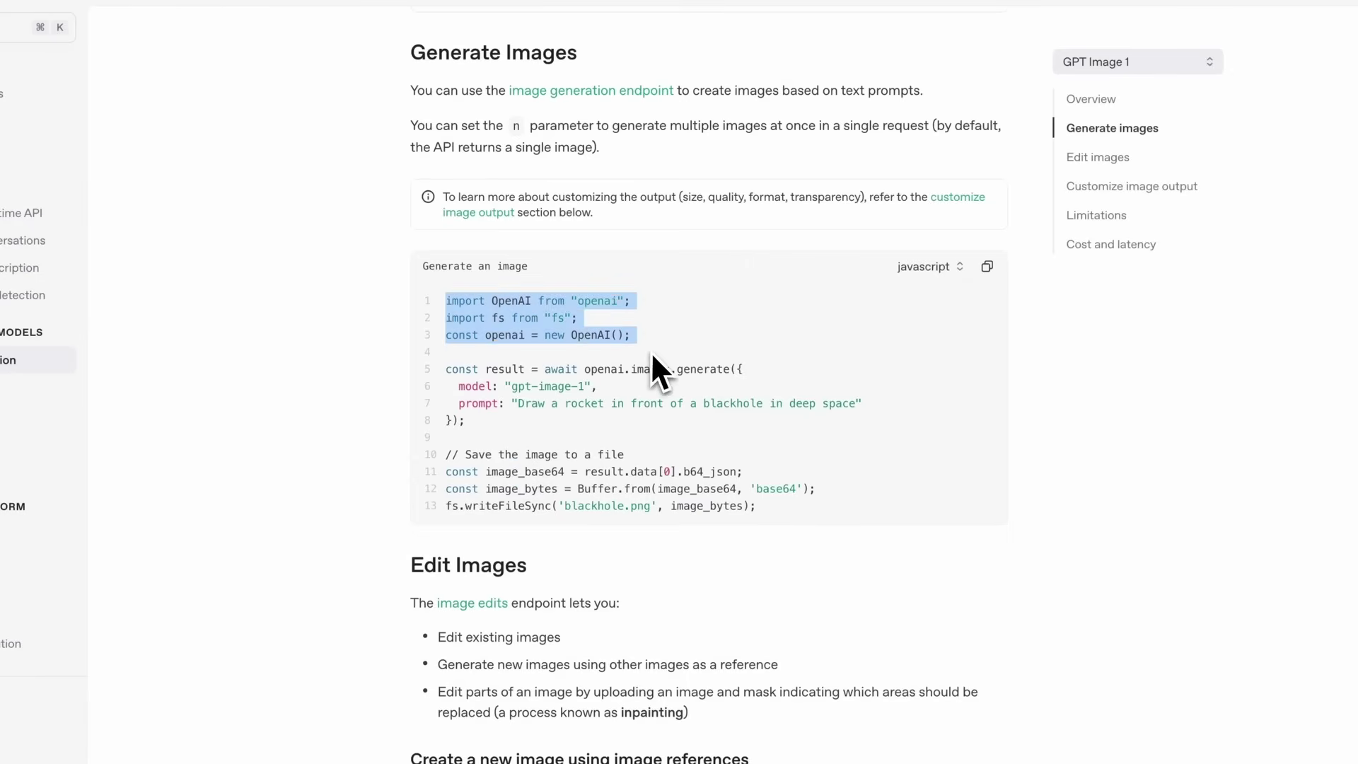
{"action": "left_click", "coordinate": [695, 416]}
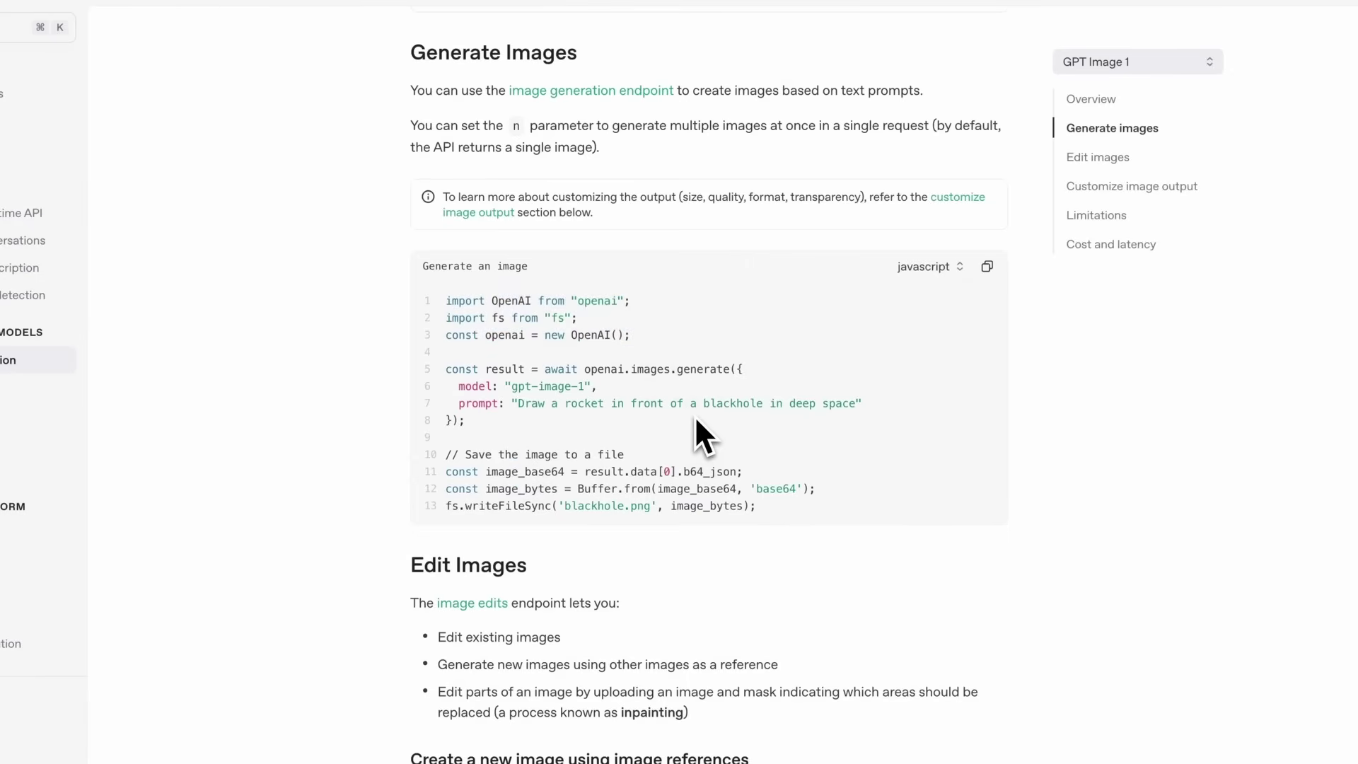
{"action": "left_click_drag", "start_coordinate": [464, 420], "coordinate": [453, 368]}
{"action": "left_click", "coordinate": [534, 399]}
{"action": "left_click_drag", "start_coordinate": [512, 403], "coordinate": [608, 426]}
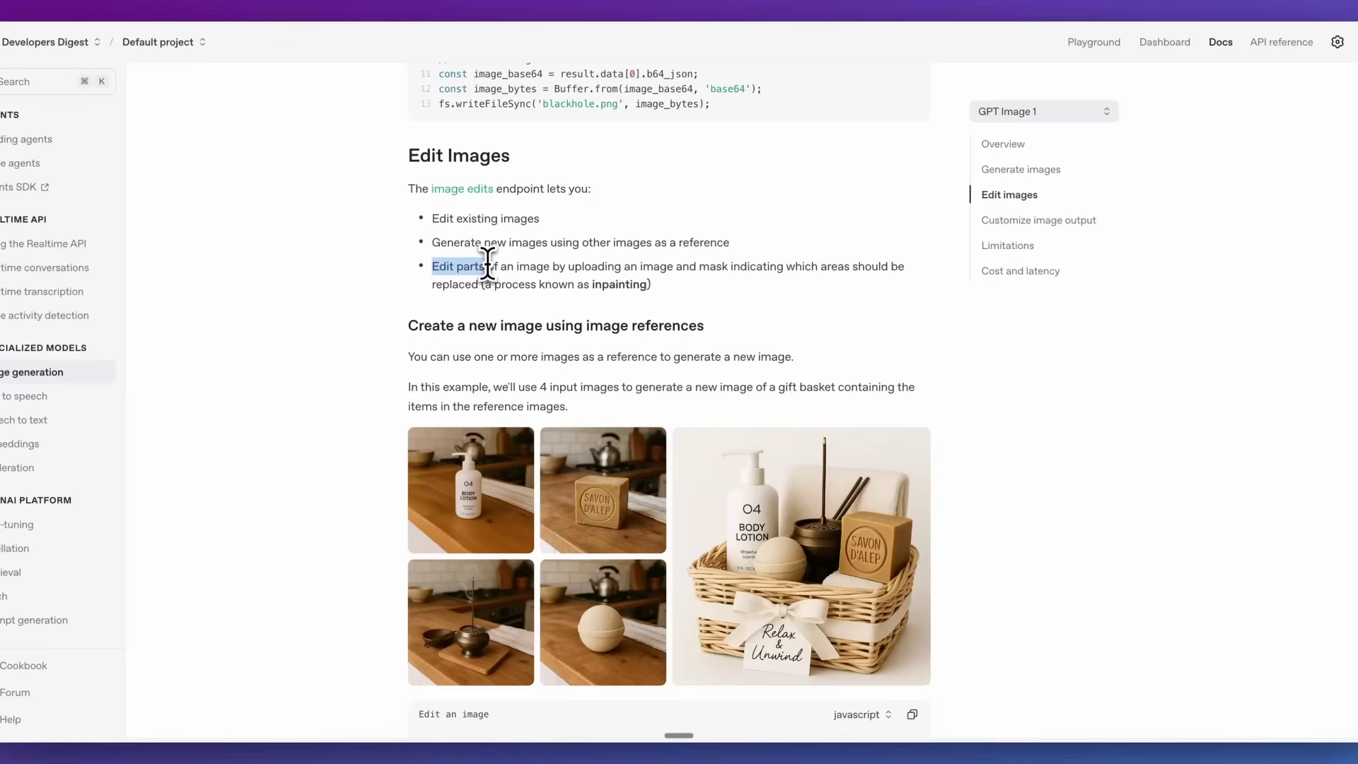
Read the inpainting bullet and highlight the Edit Images example code
{"action": "left_click_drag", "start_coordinate": [507, 266], "coordinate": [544, 268]}
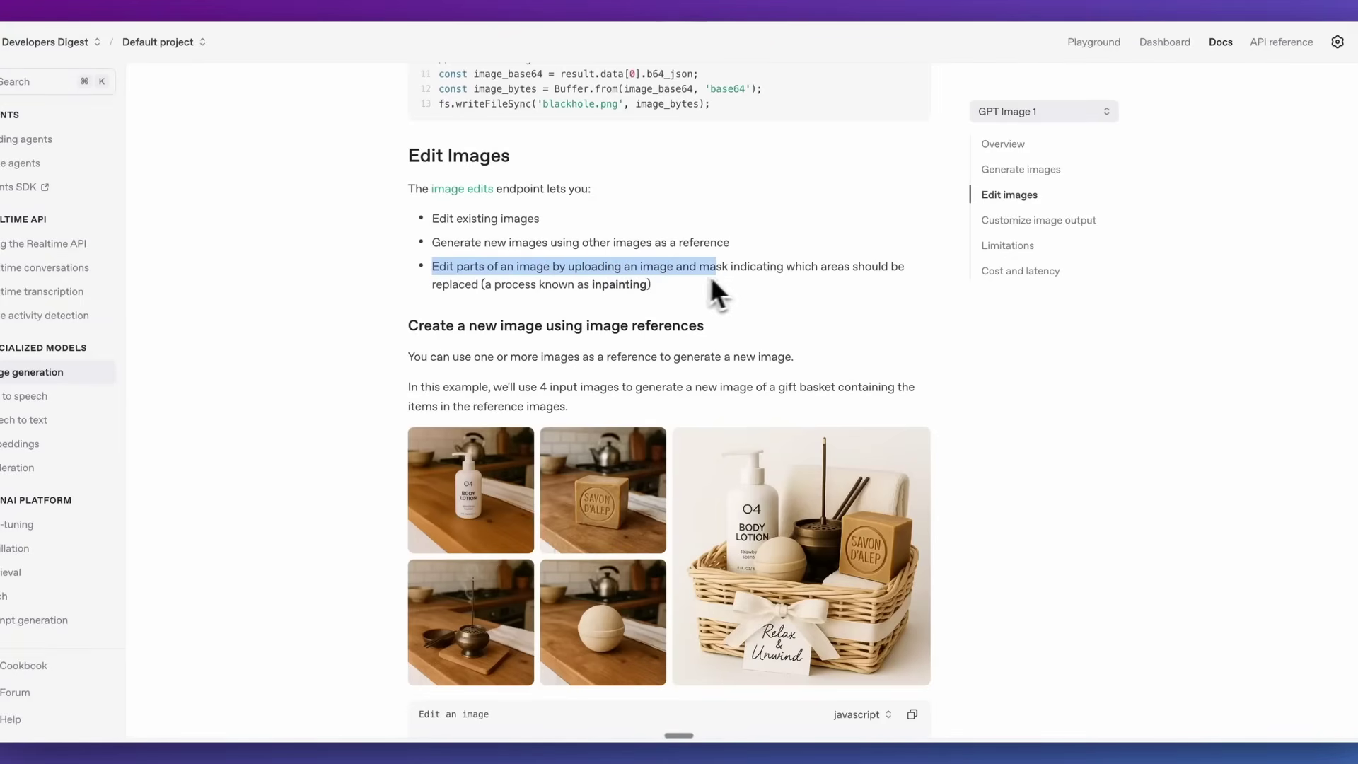
{"action": "left_click_drag", "start_coordinate": [744, 276], "coordinate": [744, 282]}
{"action": "left_click", "coordinate": [742, 286]}
{"action": "scroll", "coordinate": [740, 288], "scroll_direction": "down", "scroll_amount": 2}
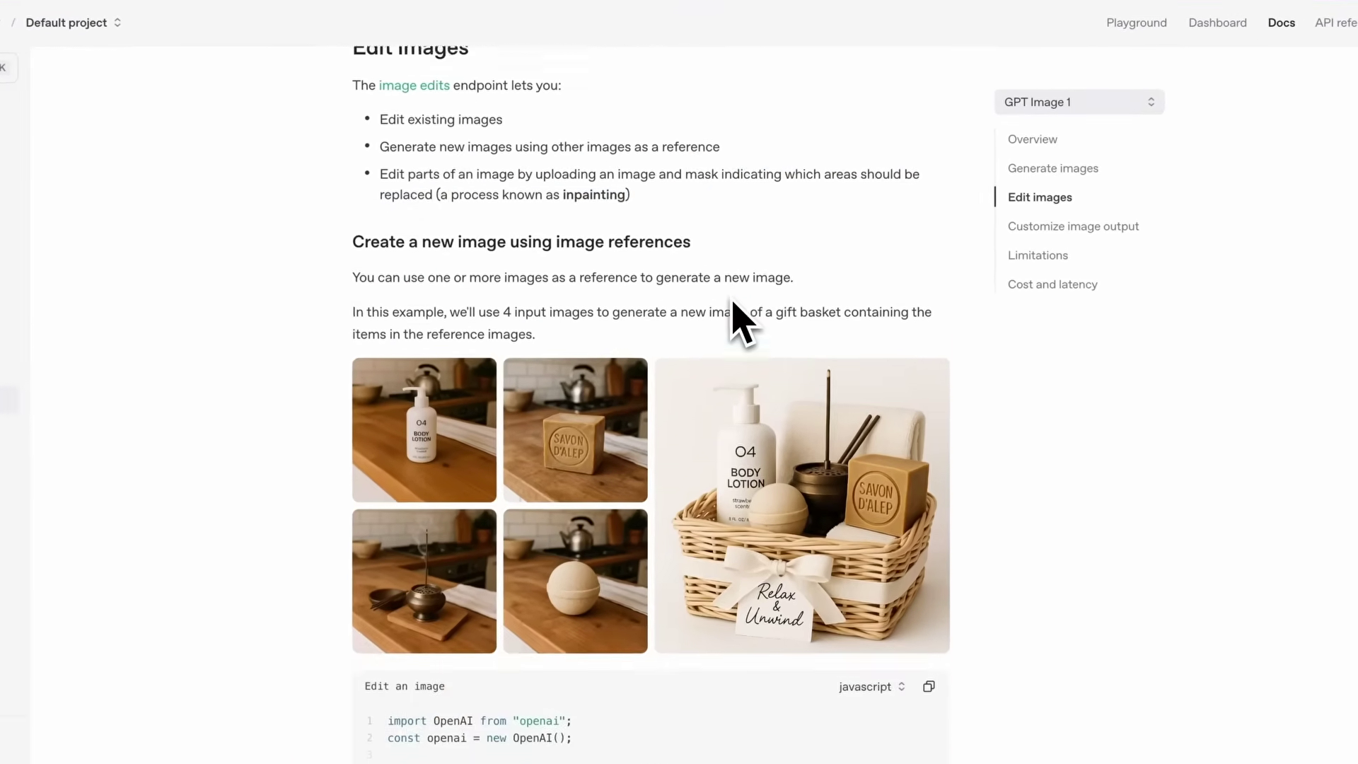
{"action": "scroll", "coordinate": [736, 317], "scroll_direction": "down", "scroll_amount": 15}
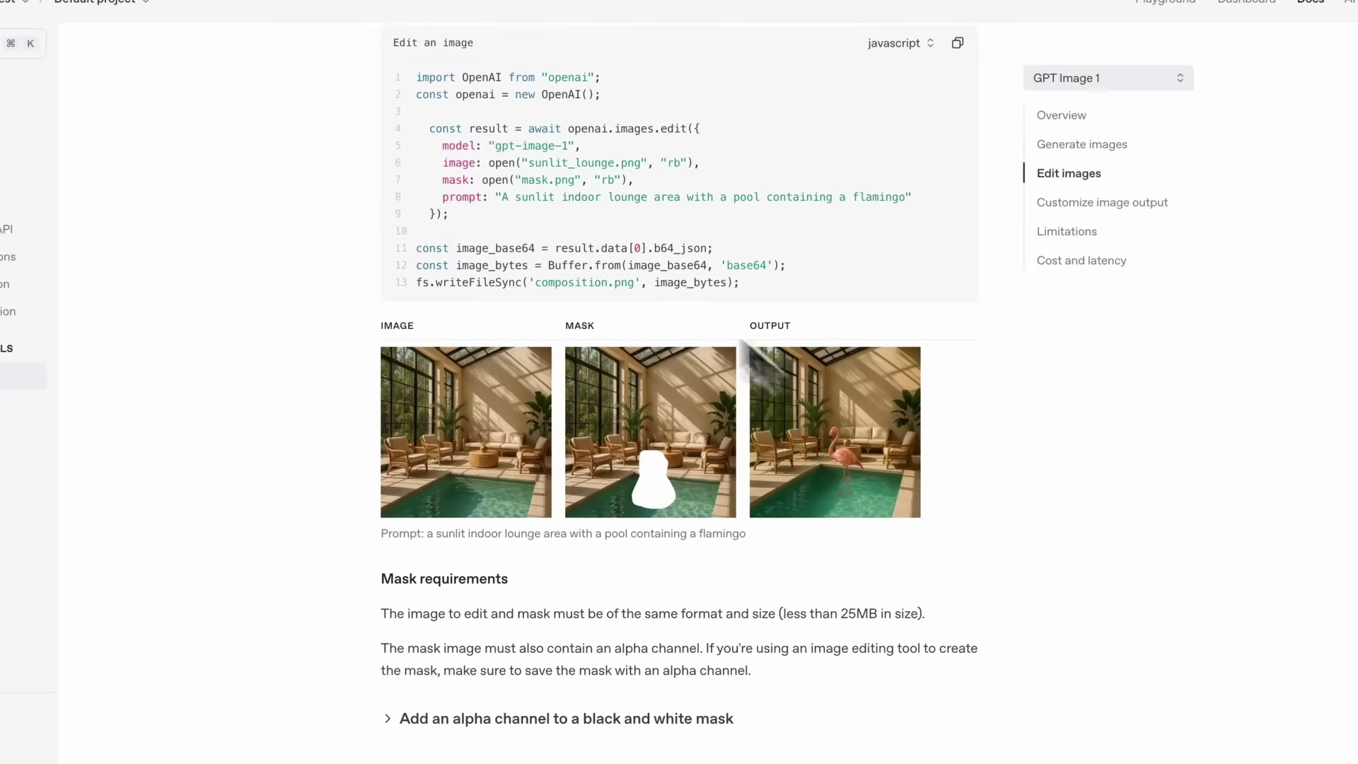
{"action": "scroll", "coordinate": [487, 161], "scroll_direction": "up", "scroll_amount": 2}
{"action": "left_click_drag", "start_coordinate": [416, 183], "coordinate": [752, 403]}
{"action": "left_click", "coordinate": [753, 405]}
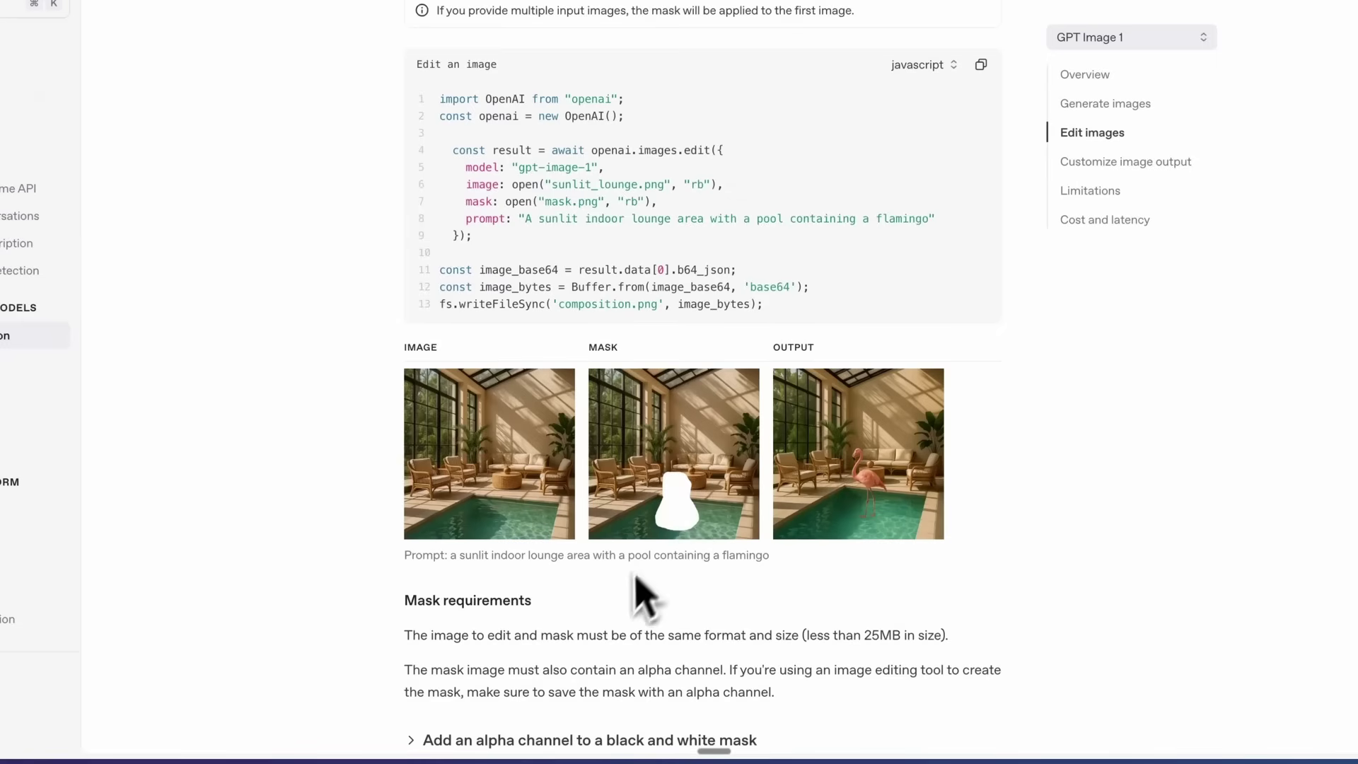
Highlight the alpha channel mask requirement and continue to Customize Image Output
{"action": "scroll", "coordinate": [646, 595], "scroll_direction": "down", "scroll_amount": 3}
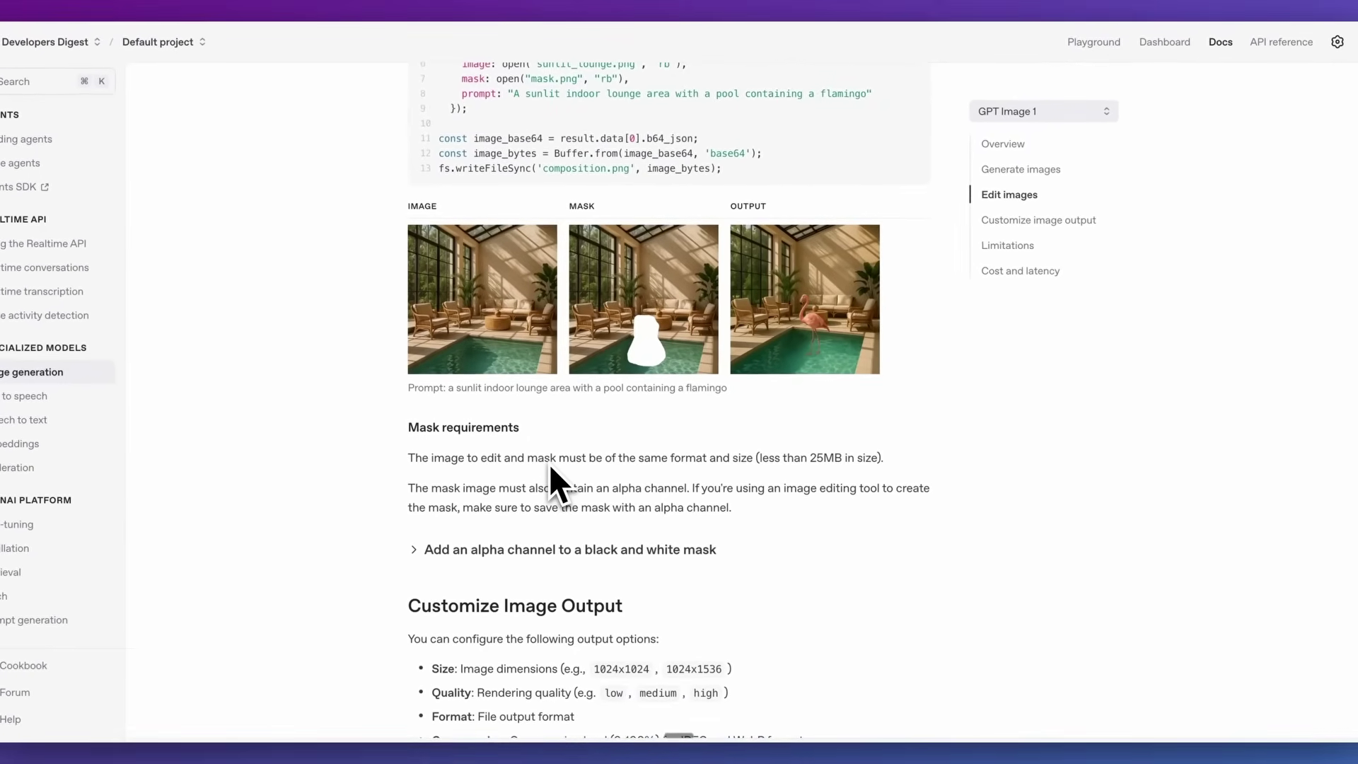
{"action": "left_click_drag", "start_coordinate": [688, 488], "coordinate": [409, 488]}
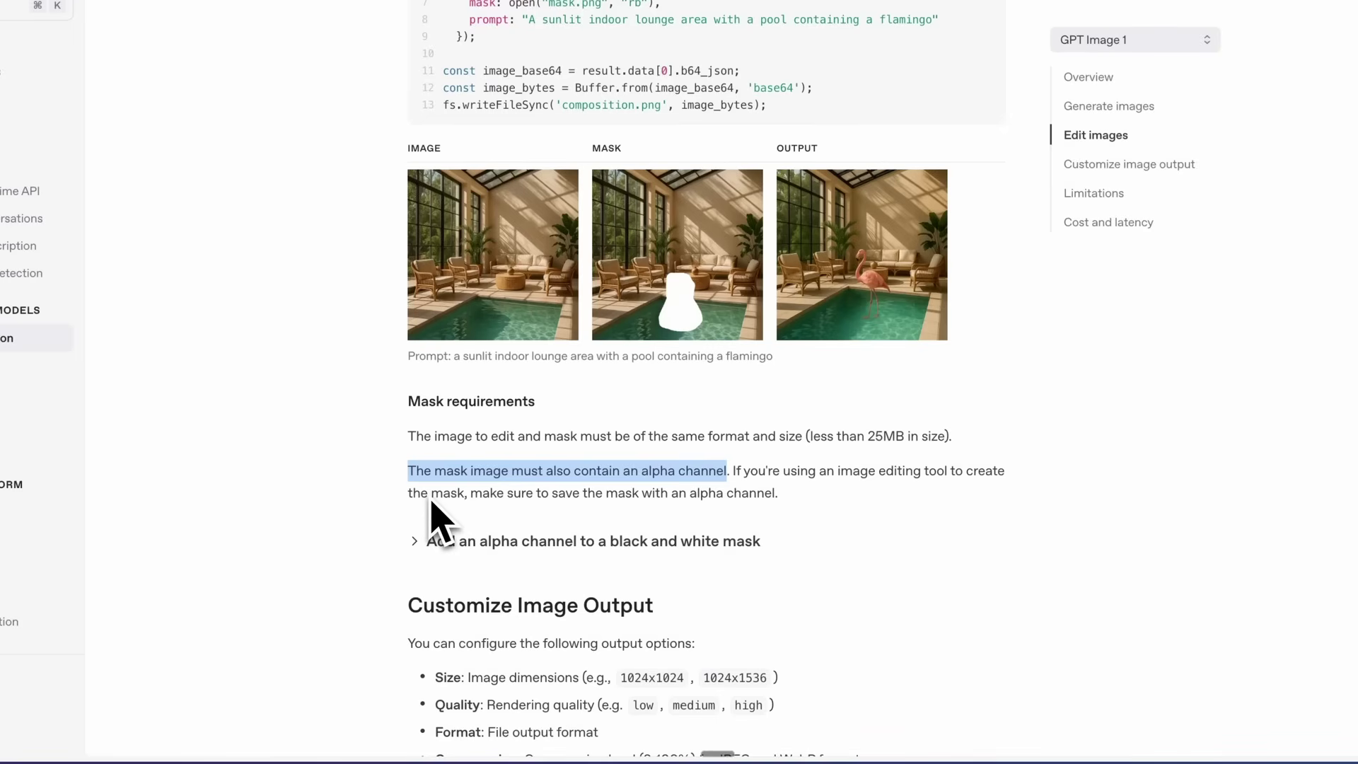
{"action": "scroll", "coordinate": [700, 479], "scroll_direction": "down", "scroll_amount": 5}
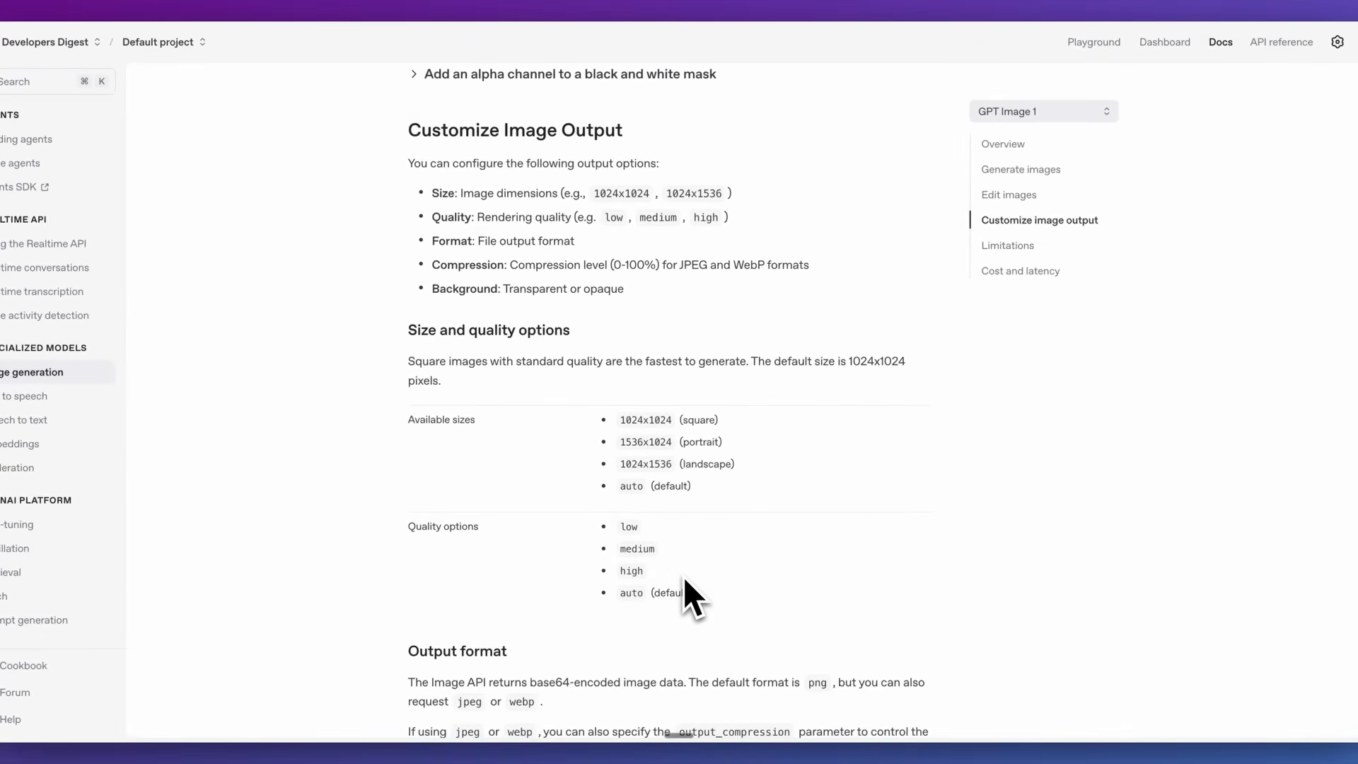
Scroll through Output format and Transparency, highlighting jpeg, down to Limitations
{"action": "scroll", "coordinate": [647, 608], "scroll_direction": "down", "scroll_amount": 6}
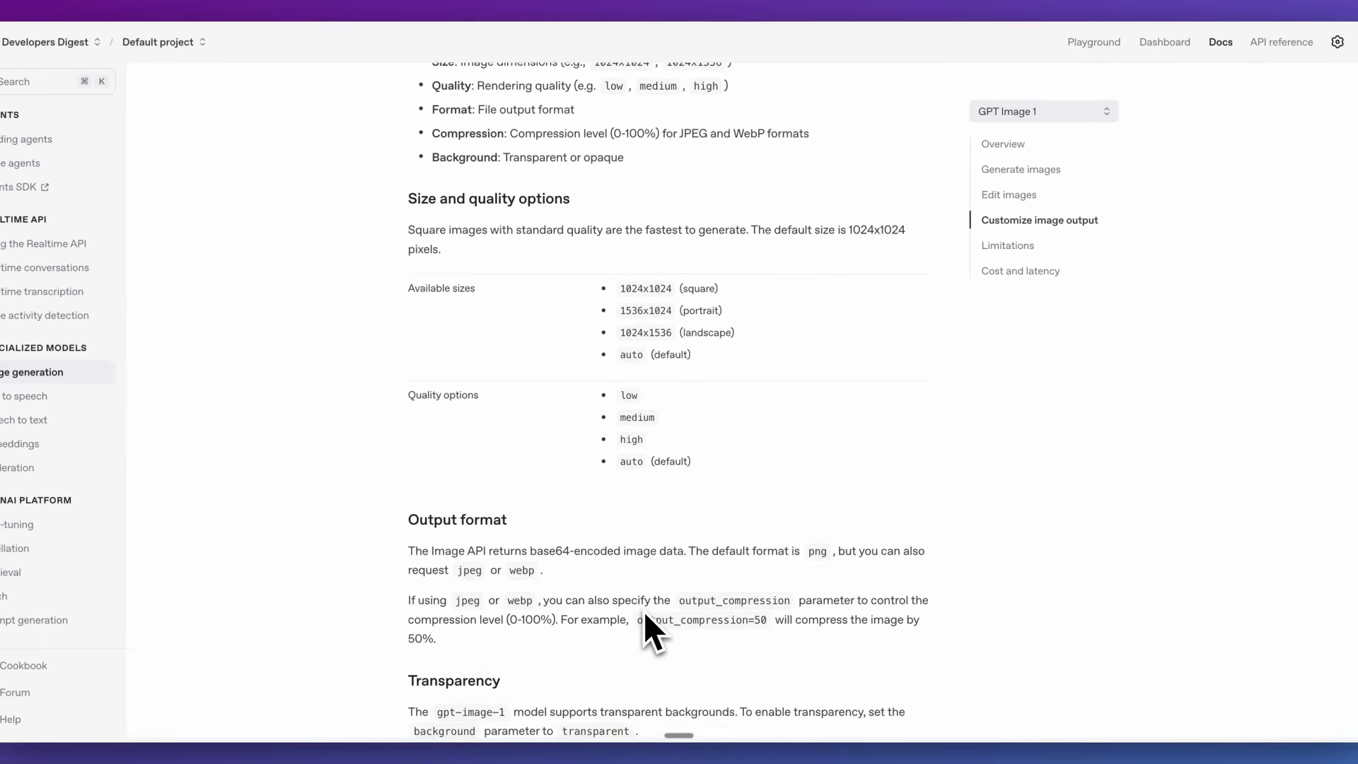
{"action": "double_click", "coordinate": [463, 192]}
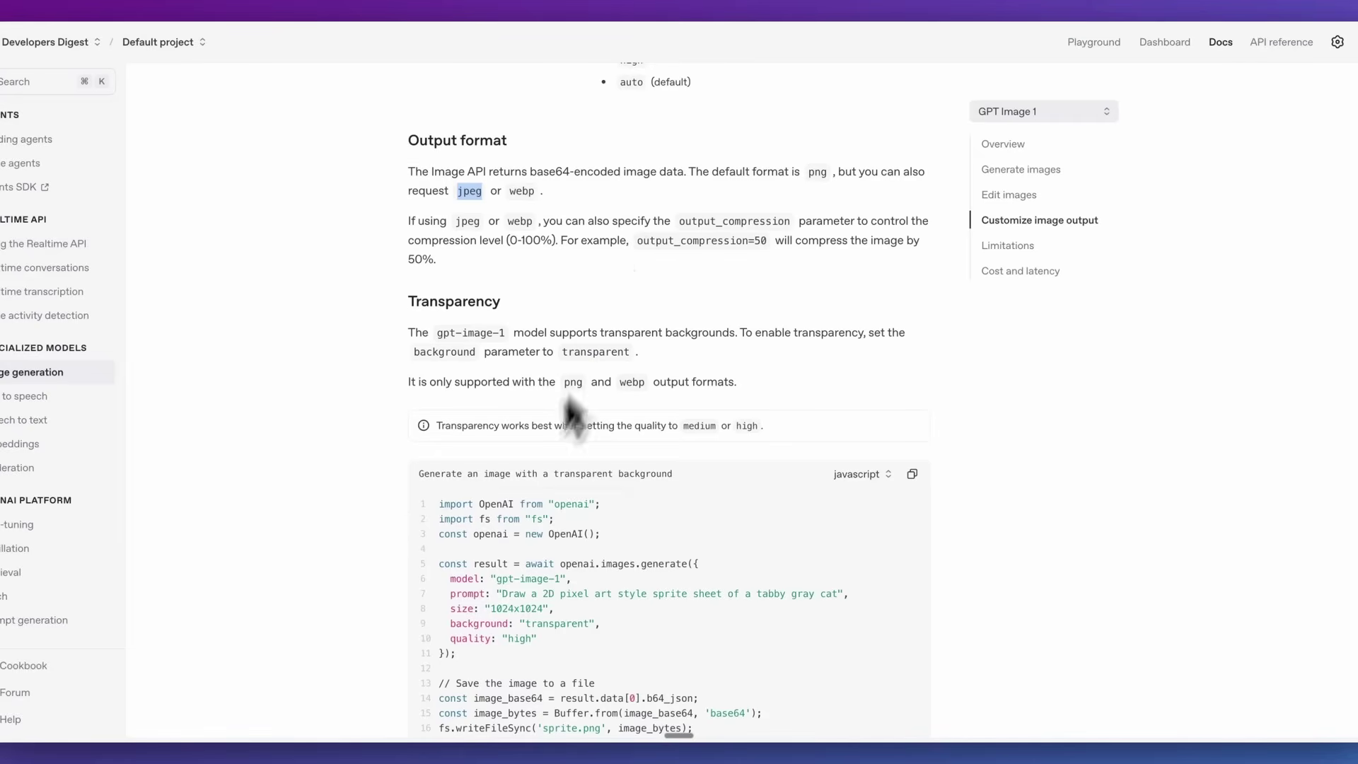
{"action": "scroll", "coordinate": [523, 490], "scroll_direction": "down", "scroll_amount": 3}
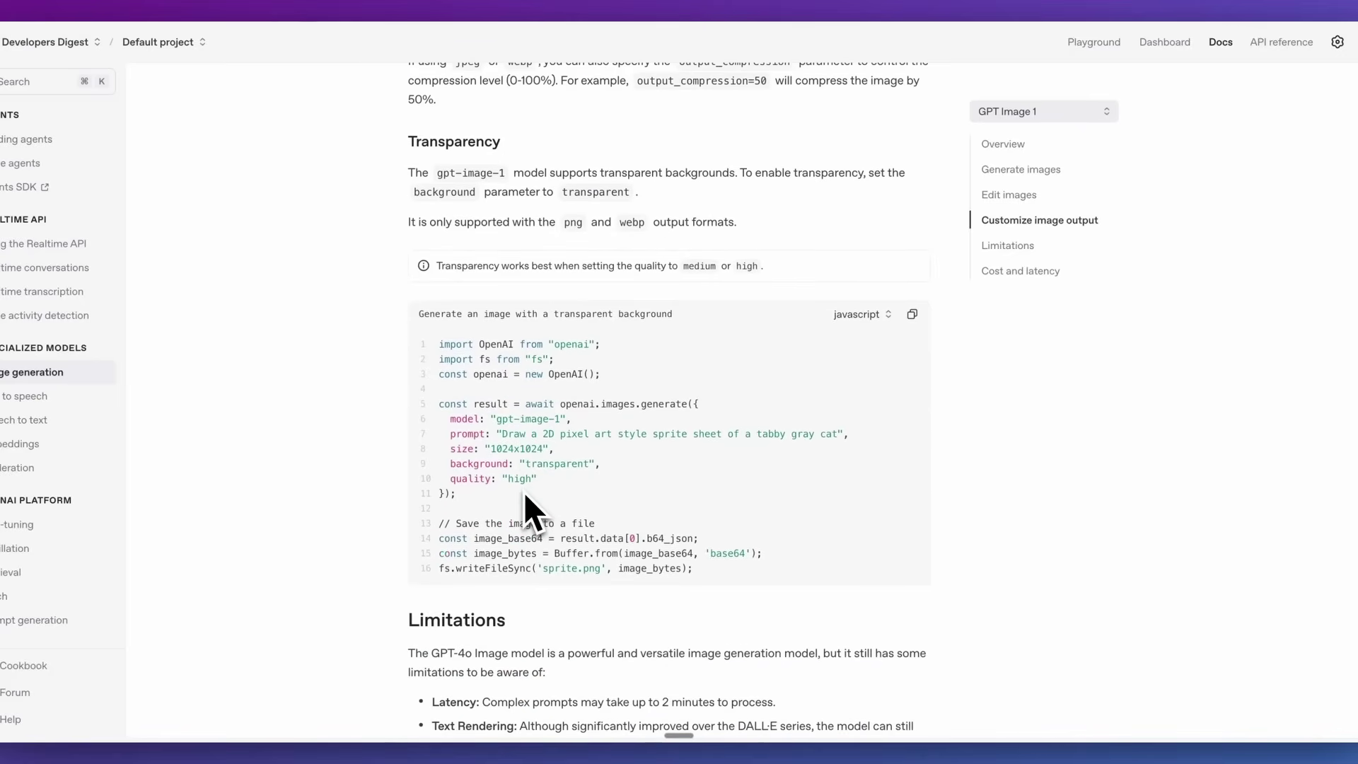
{"action": "scroll", "coordinate": [622, 276], "scroll_direction": "down", "scroll_amount": 1}
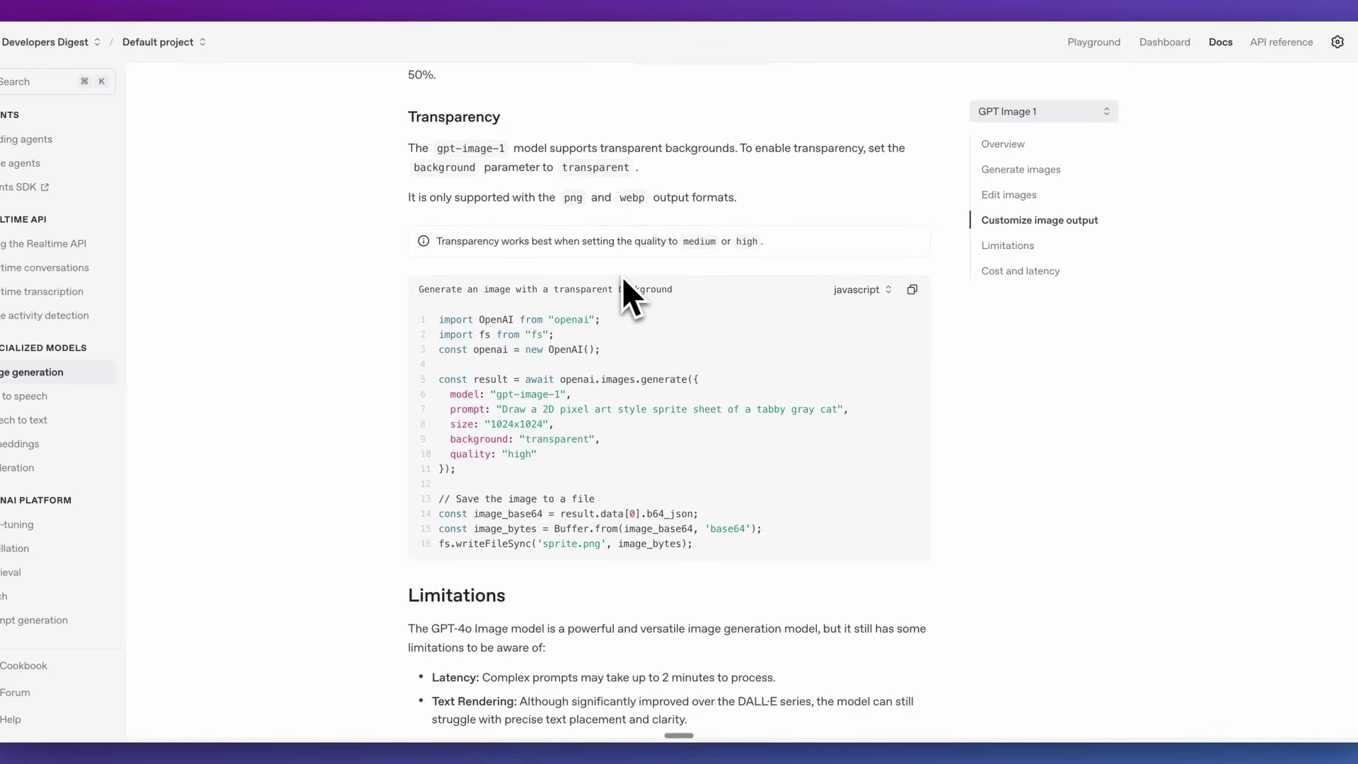
{"action": "scroll", "coordinate": [622, 333], "scroll_direction": "down", "scroll_amount": 8}
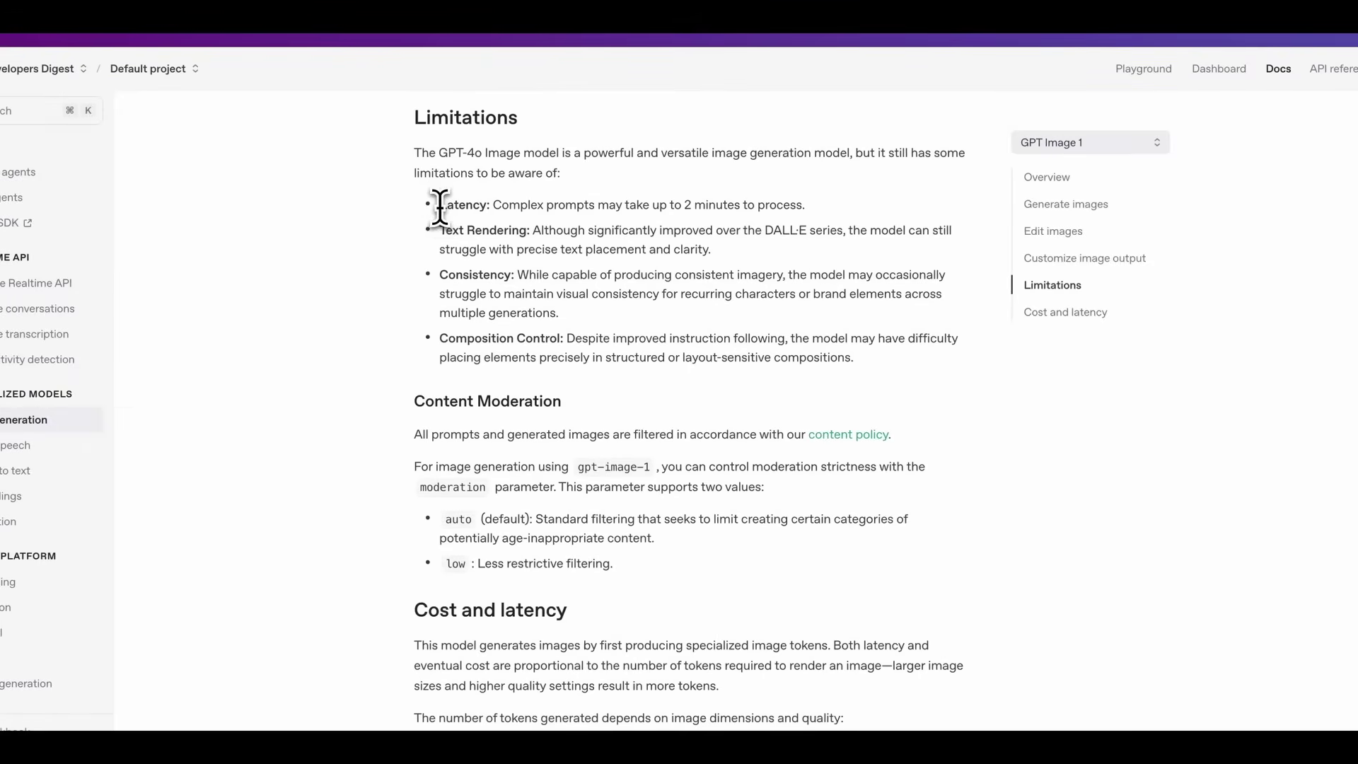
Highlight the Latency, Text Rendering and Consistency limitation bullets
{"action": "left_click_drag", "start_coordinate": [435, 205], "coordinate": [758, 206]}
{"action": "left_click", "coordinate": [749, 206]}
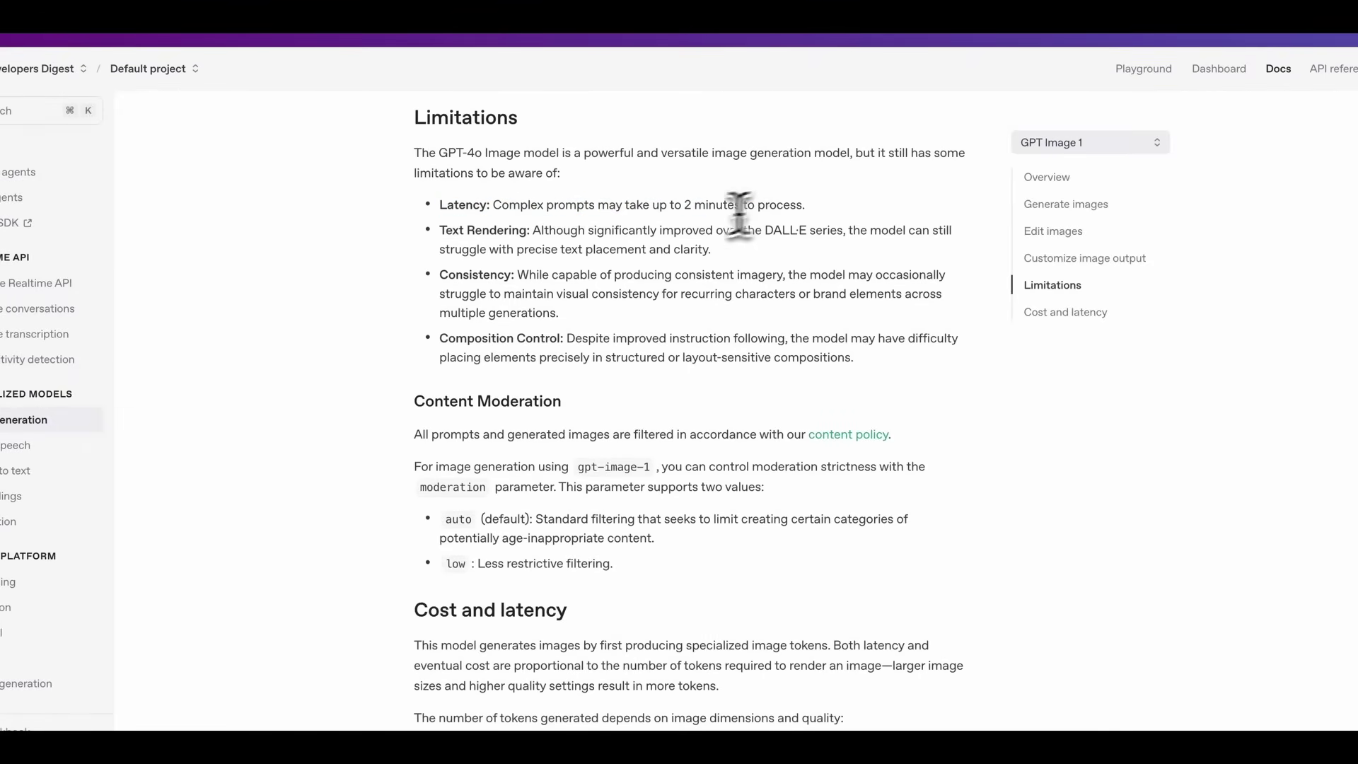
{"action": "left_click_drag", "start_coordinate": [521, 231], "coordinate": [442, 230]}
{"action": "left_click", "coordinate": [453, 236]}
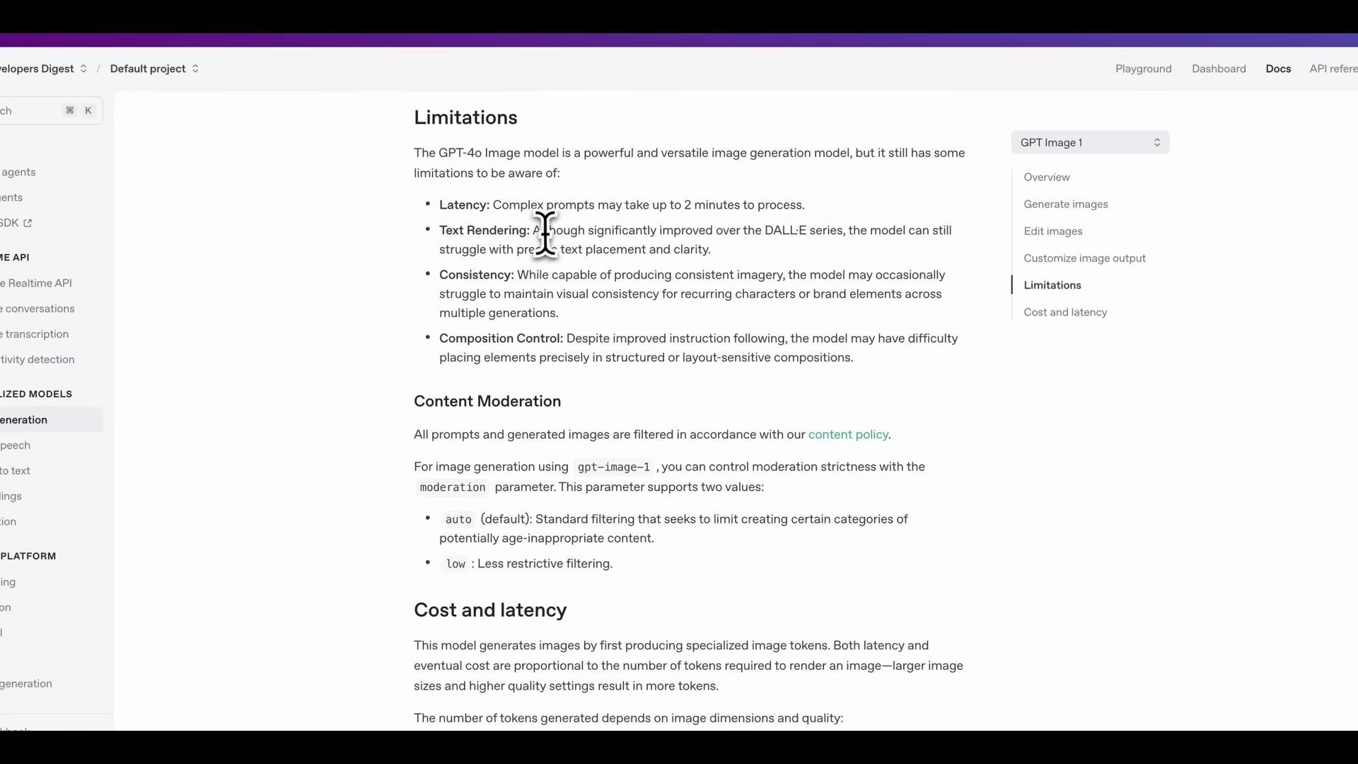
{"action": "left_click_drag", "start_coordinate": [534, 231], "coordinate": [783, 231]}
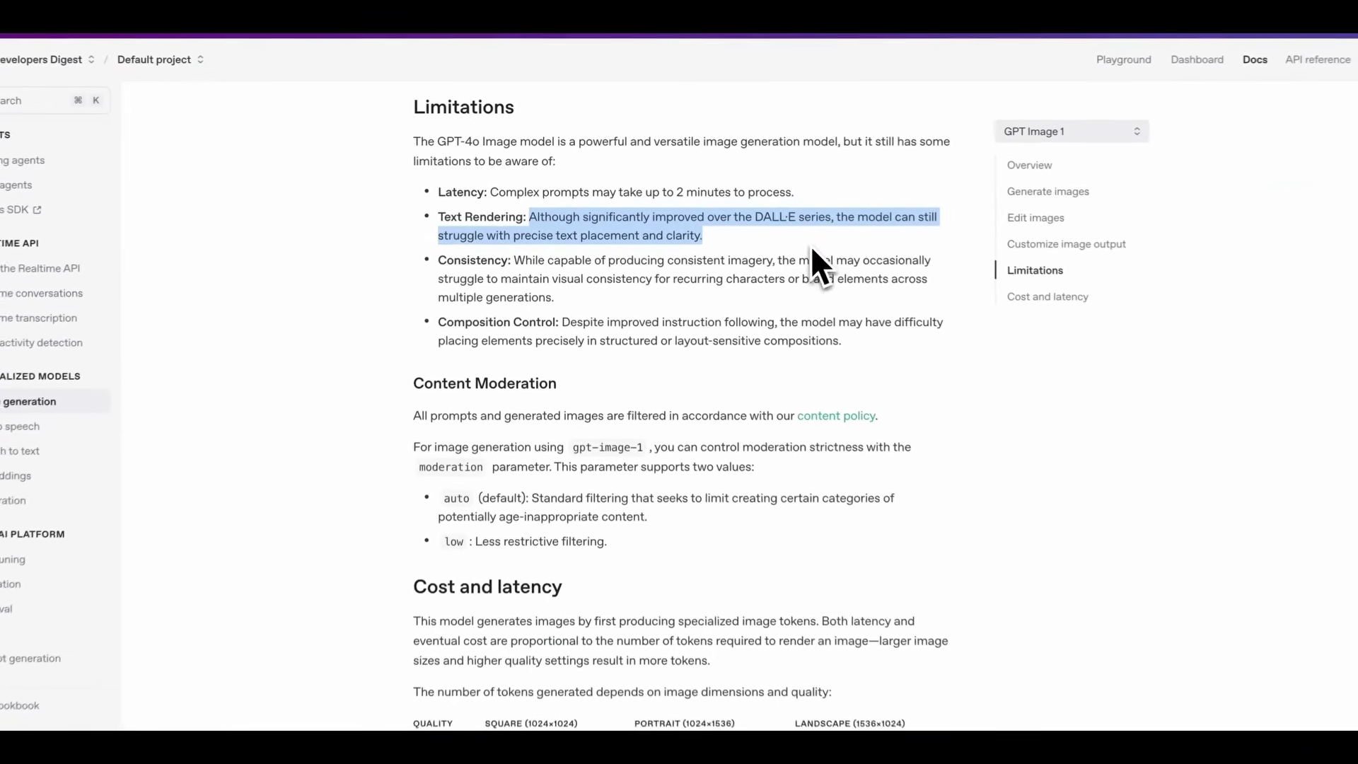
{"action": "left_click", "coordinate": [784, 233]}
{"action": "double_click", "coordinate": [467, 266]}
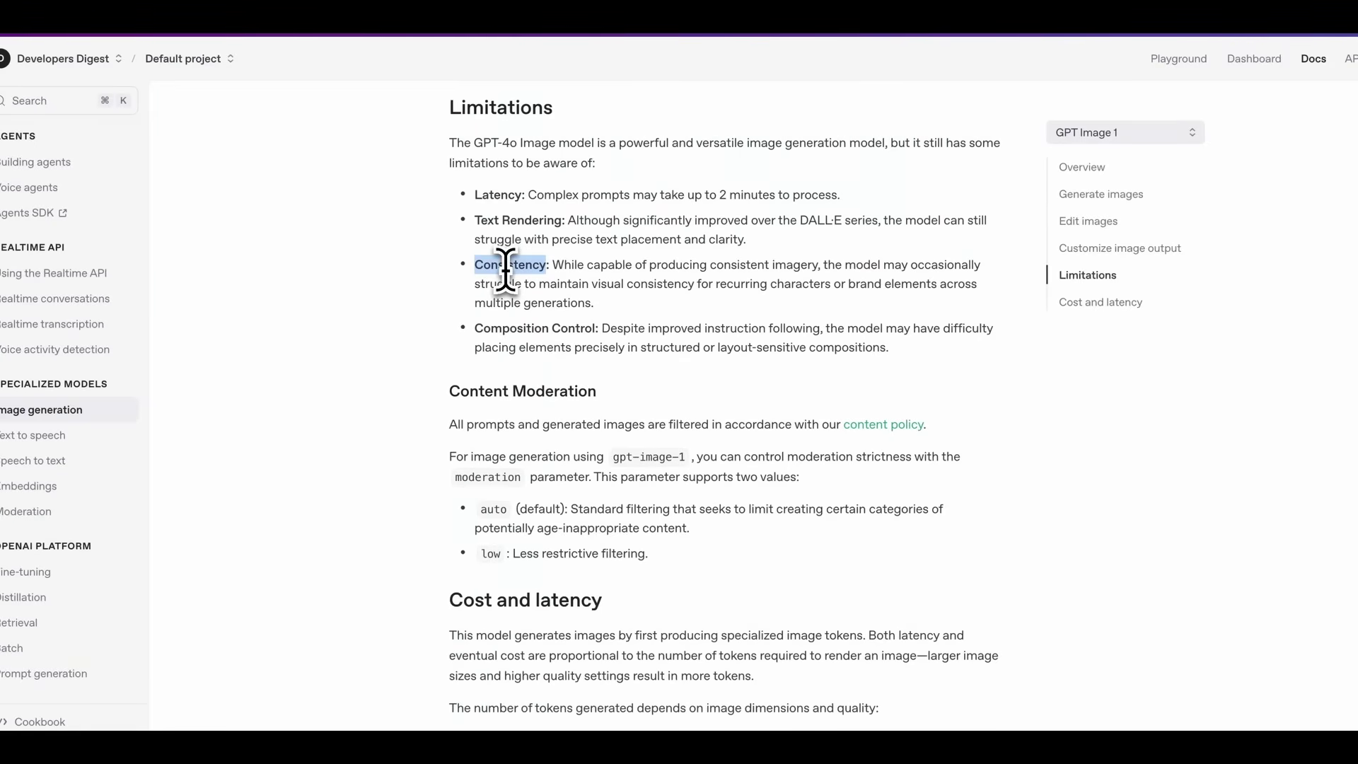
{"action": "left_click", "coordinate": [607, 306]}
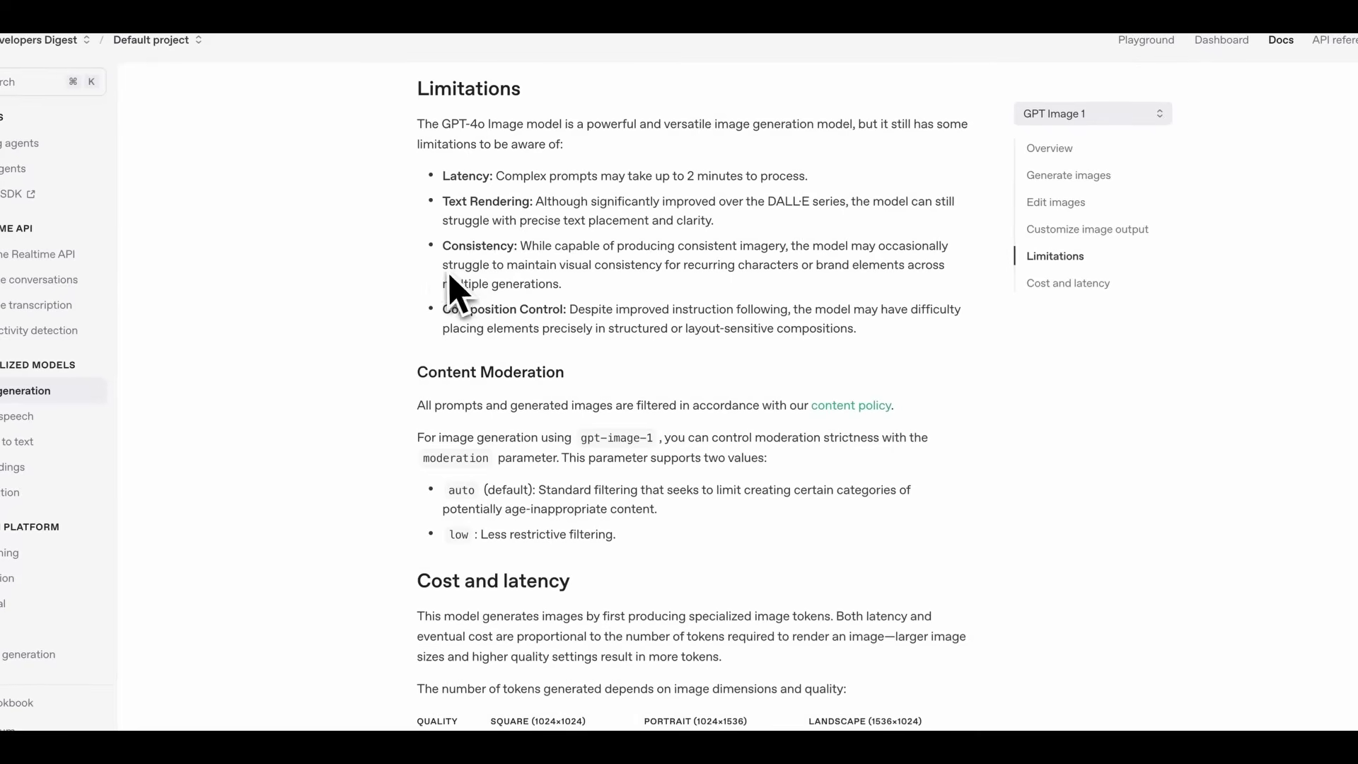
{"action": "left_click_drag", "start_coordinate": [444, 265], "coordinate": [745, 283]}
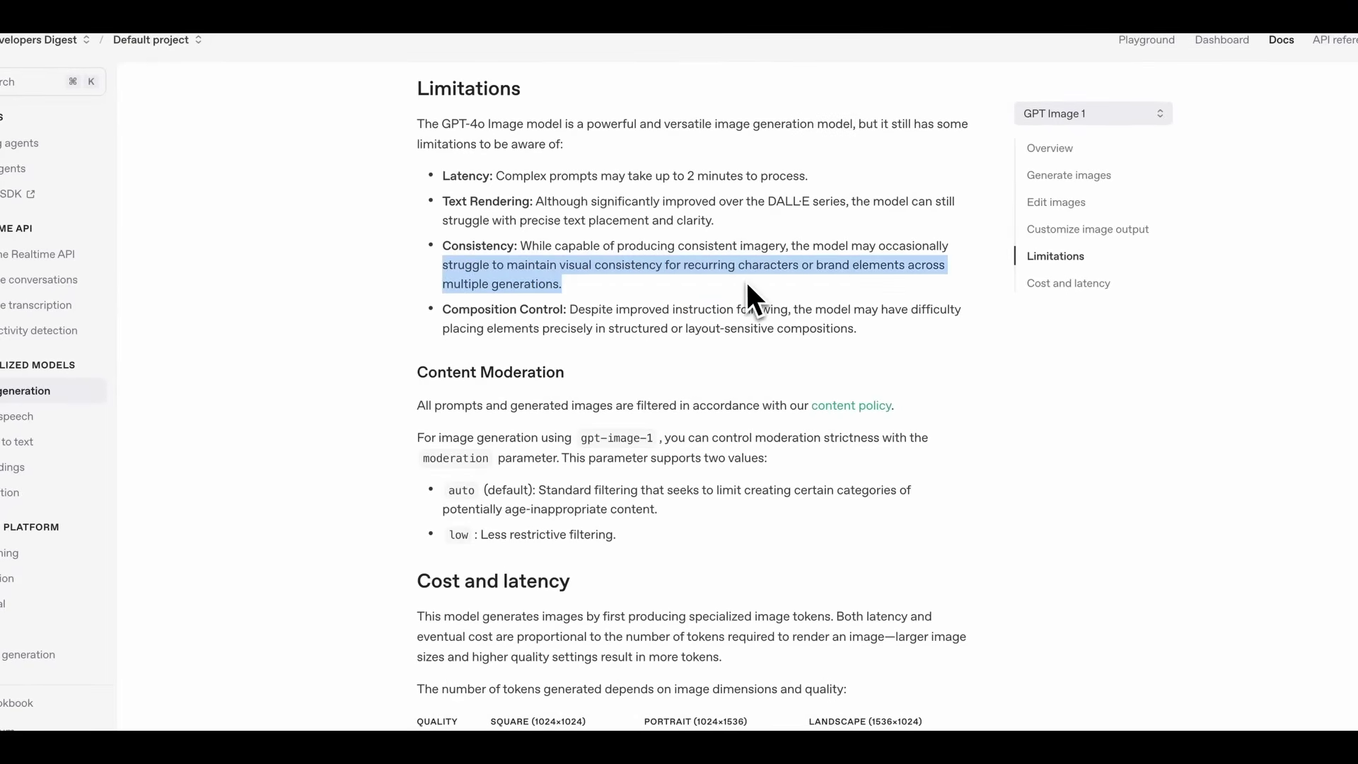
{"action": "left_click", "coordinate": [693, 396]}
Highlight the 272-token low square and 6240-token high portrait costs in the cost table
{"action": "scroll", "coordinate": [509, 312], "scroll_direction": "down", "scroll_amount": 5}
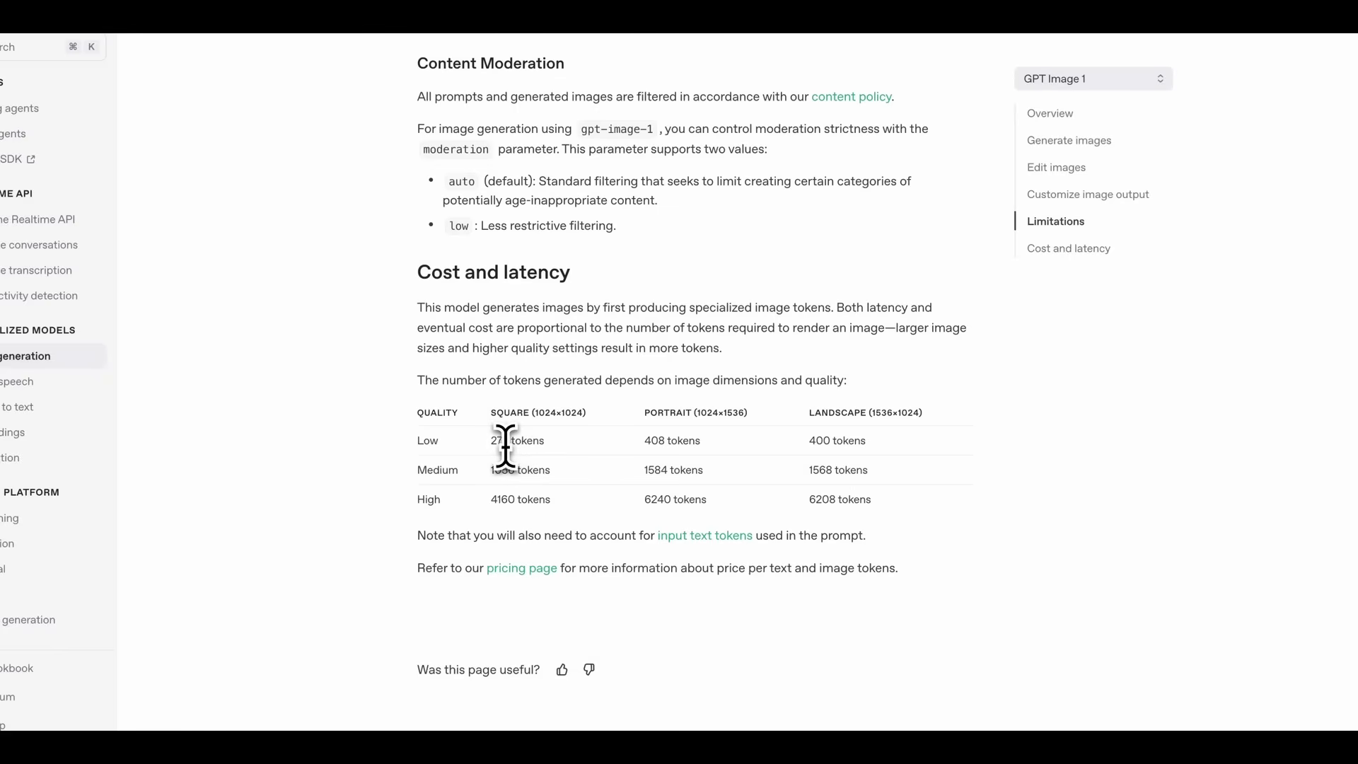
{"action": "left_click_drag", "start_coordinate": [490, 446], "coordinate": [550, 449]}
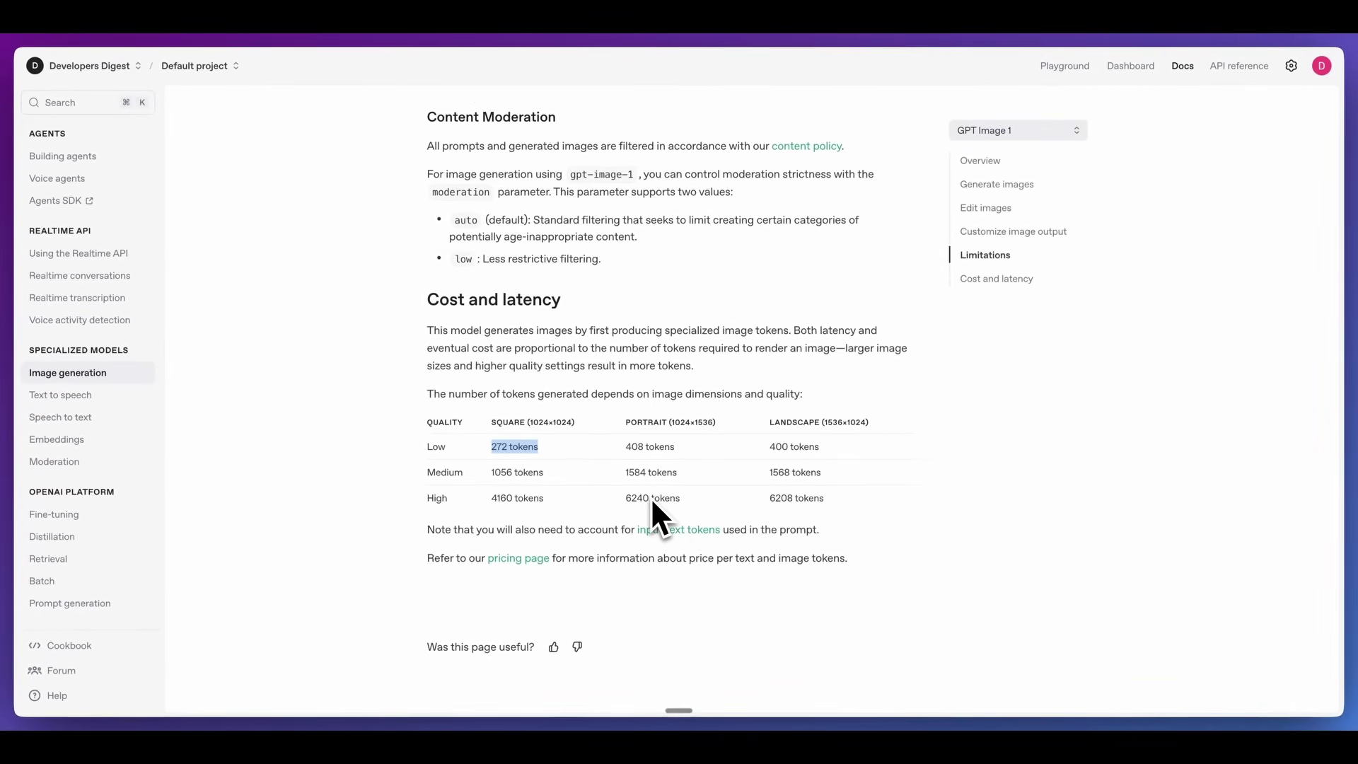
{"action": "left_click_drag", "start_coordinate": [625, 498], "coordinate": [688, 503]}
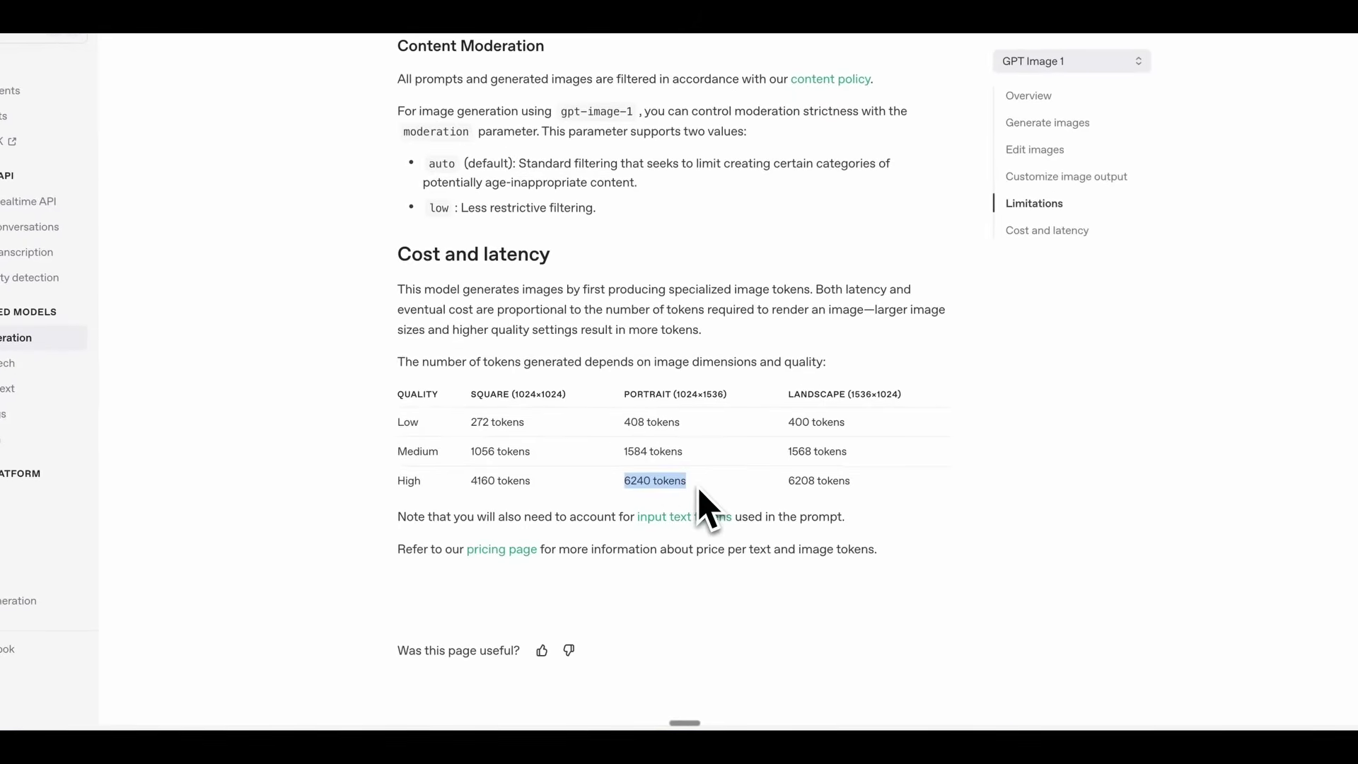